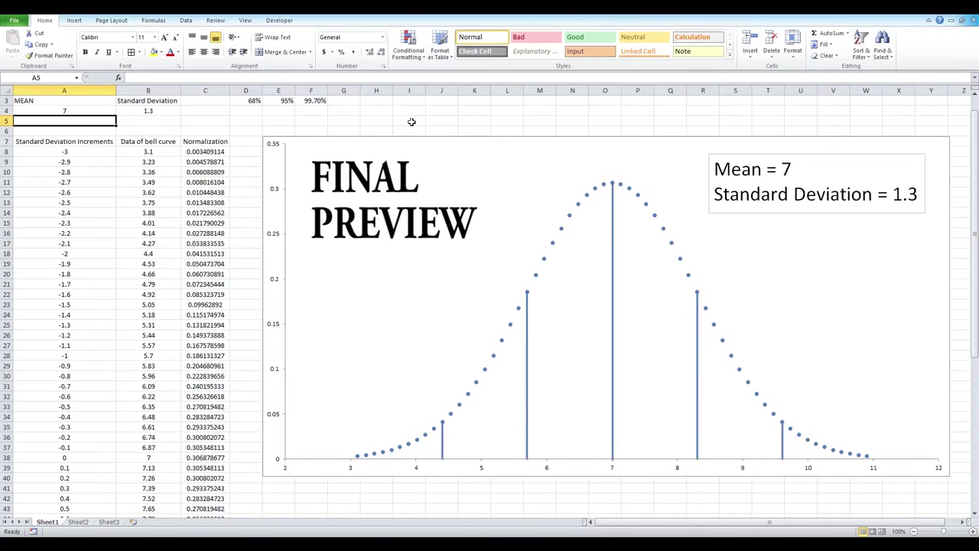
# Switch from the finished bell-curve preview on Sheet1 to the empty Sheet2
pyautogui.click(79, 523)
# Enter the headers Mean in A1 and Standard Deviation (SD) in B1
pyautogui.click(157, 127)
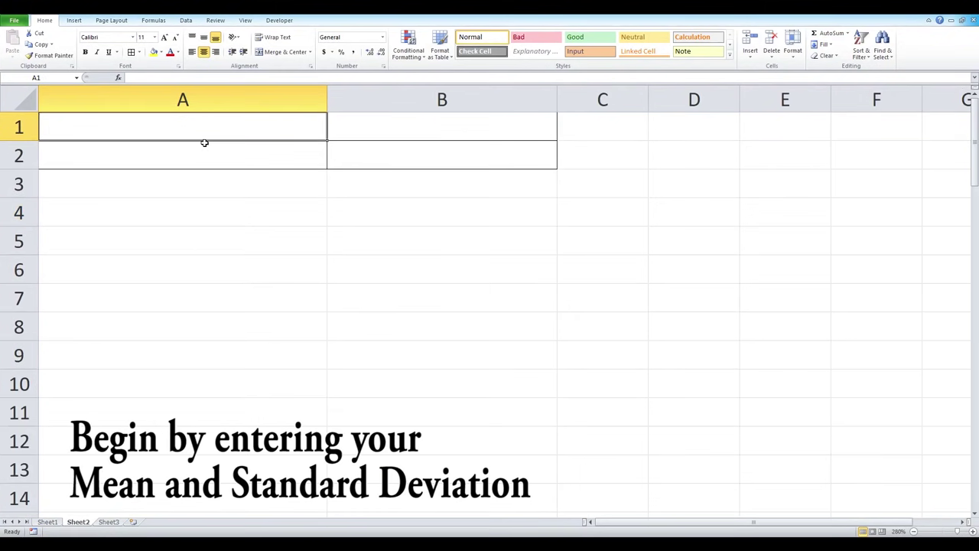
pyautogui.write('Mean')
pyautogui.press('Return')
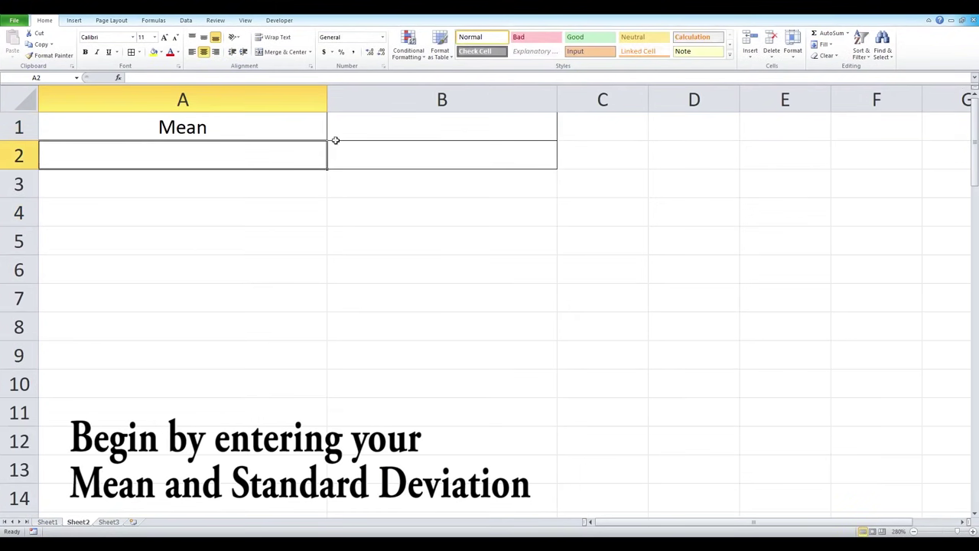
pyautogui.click(368, 122)
pyautogui.write('Standard Deviation (SD)')
pyautogui.press('Return')
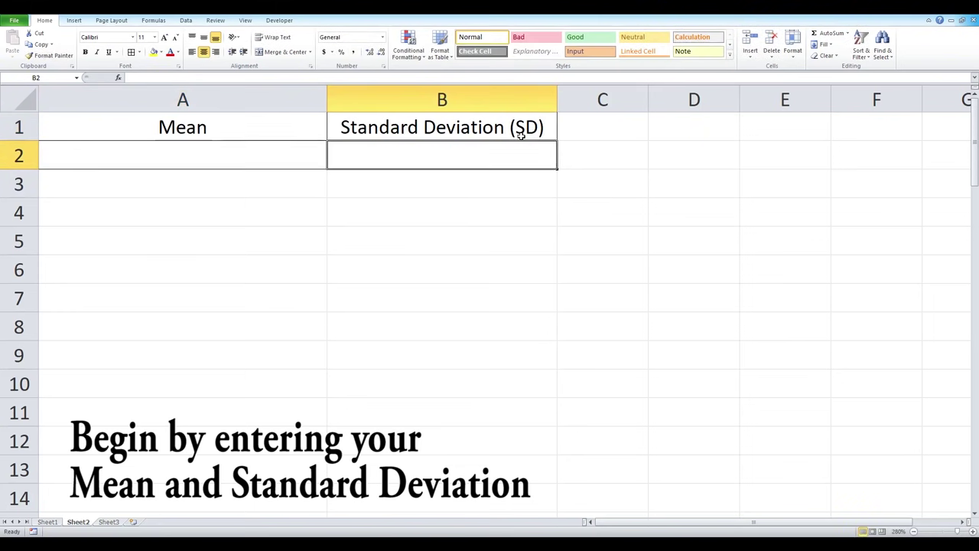
# Enter the mean 7 in A2 and the standard deviation 1.3 in B2
pyautogui.click(292, 152)
pyautogui.write('7')
pyautogui.press('Return')
pyautogui.click(428, 151)
pyautogui.write('1')
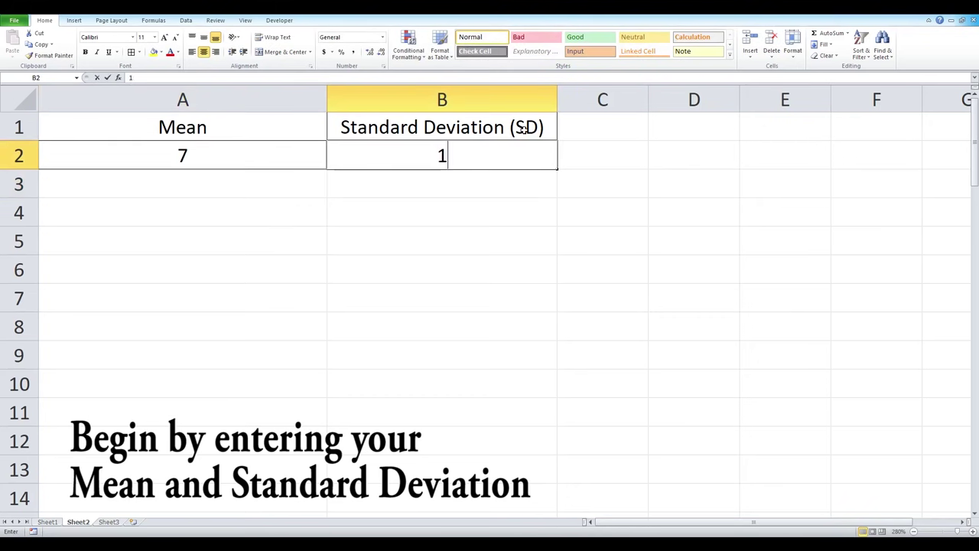
pyautogui.write('.3')
pyautogui.press('Return')
# Type the label 'Standard Deviation Increments' in A4
pyautogui.scroll(2, 286, 292)
pyautogui.press('Left')
pyautogui.press('Down')
pyautogui.write('Standard Deviation Incremen')
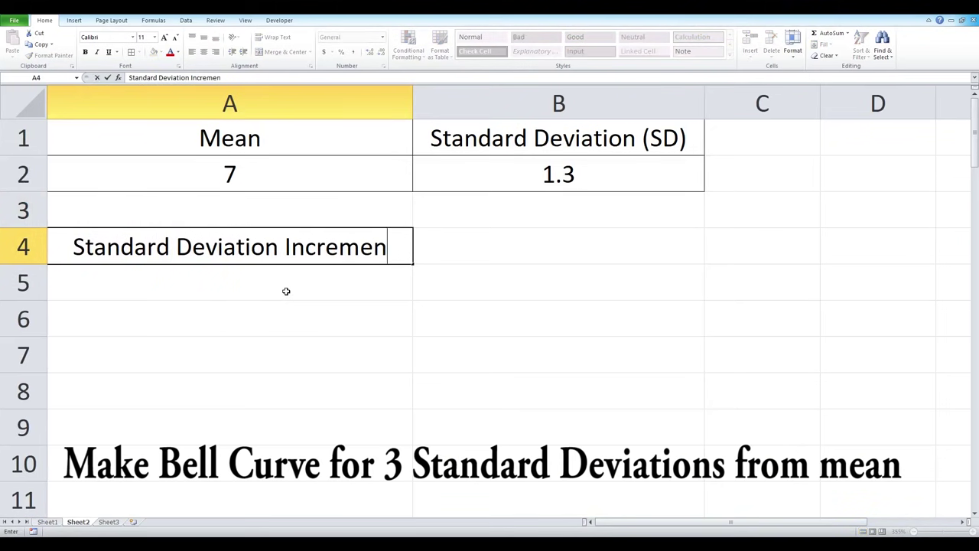
pyautogui.write('ts')
# Confirm the A4 label and enter the starting increment -3 in A5
pyautogui.press('Return')
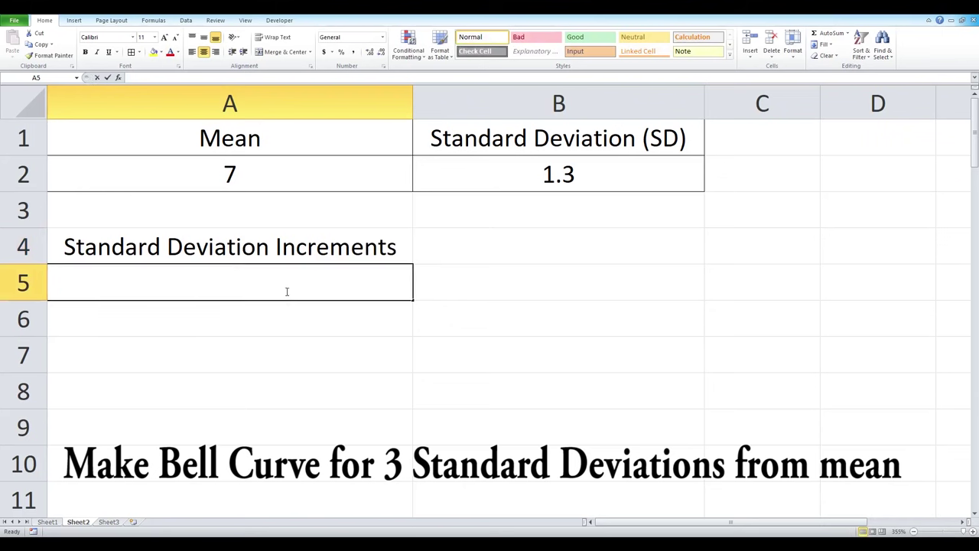
pyautogui.write('-3')
pyautogui.press('Return')
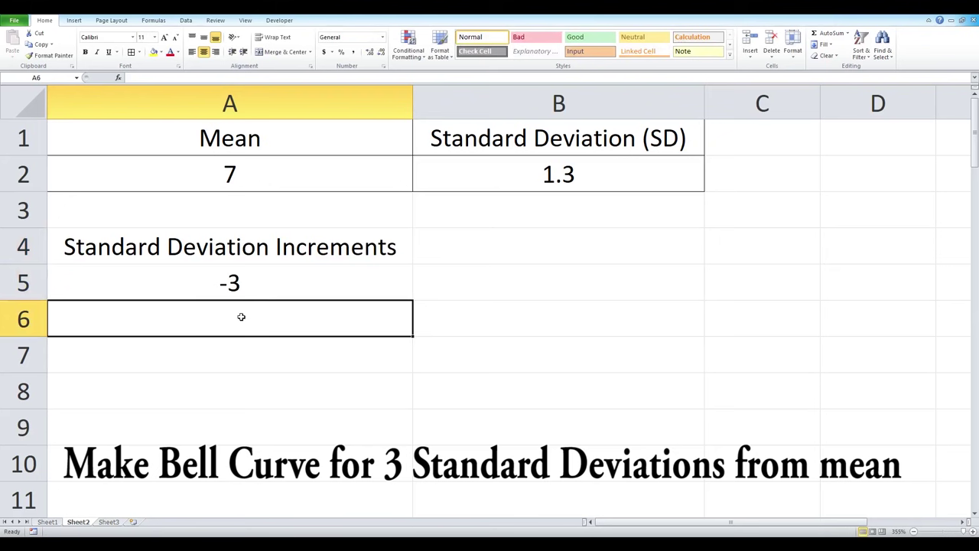
# Enter =A5+0.1 in A6, showing -2.9, and reselect it for copying
pyautogui.write('=')
pyautogui.click(246, 288)
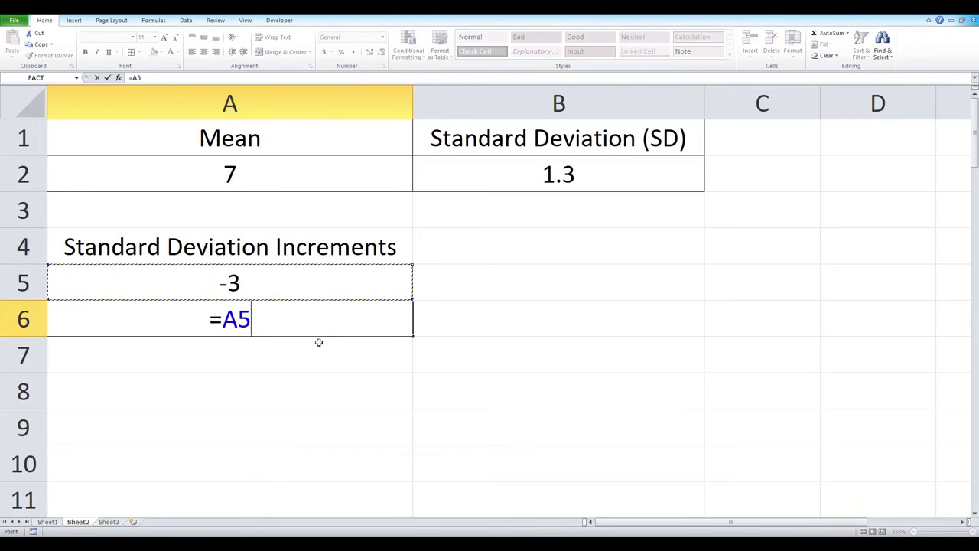
pyautogui.write('+0.1')
pyautogui.press('Return')
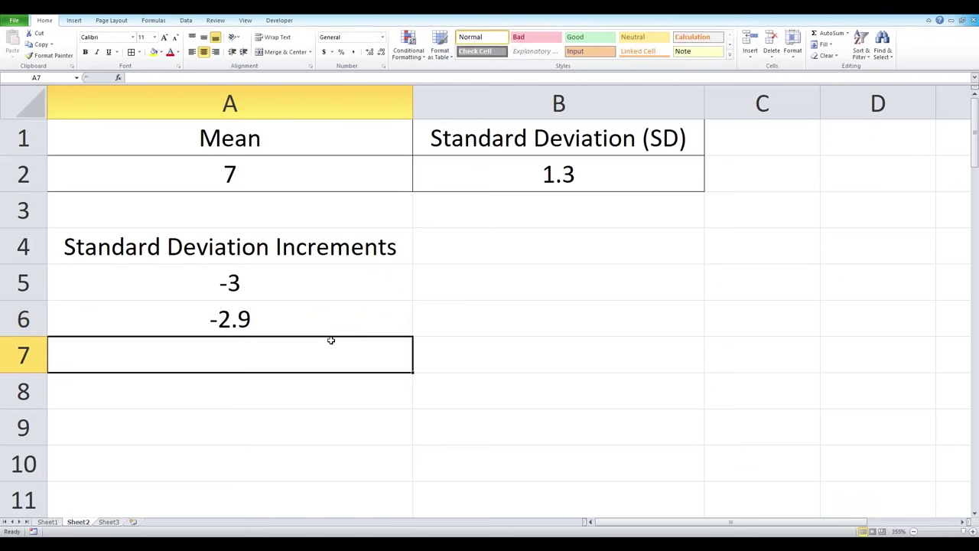
pyautogui.click(346, 322)
pyautogui.scroll(-2, 341, 325)
pyautogui.scroll(-3, 326, 334)
pyautogui.scroll(-4, 323, 324)
pyautogui.scroll(-6, 301, 273)
pyautogui.scroll(-2, 169, 197)
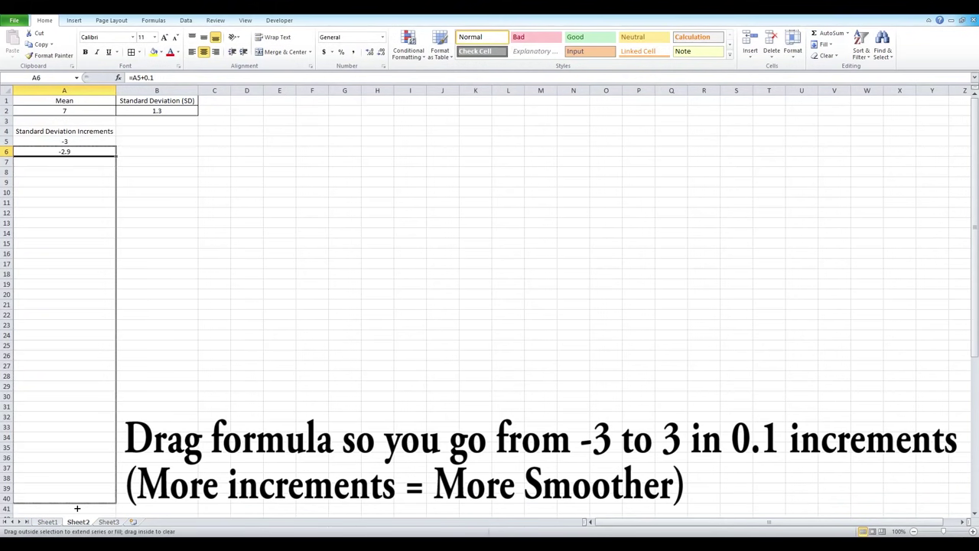
# Fill the increments series down to row 67, then clear the surplus 3.1 and 3.2 values
pyautogui.moveTo(116, 156); pyautogui.dragTo(105, 501)
pyautogui.scroll(-6, 142, 358)
pyautogui.scroll(-2, 142, 359)
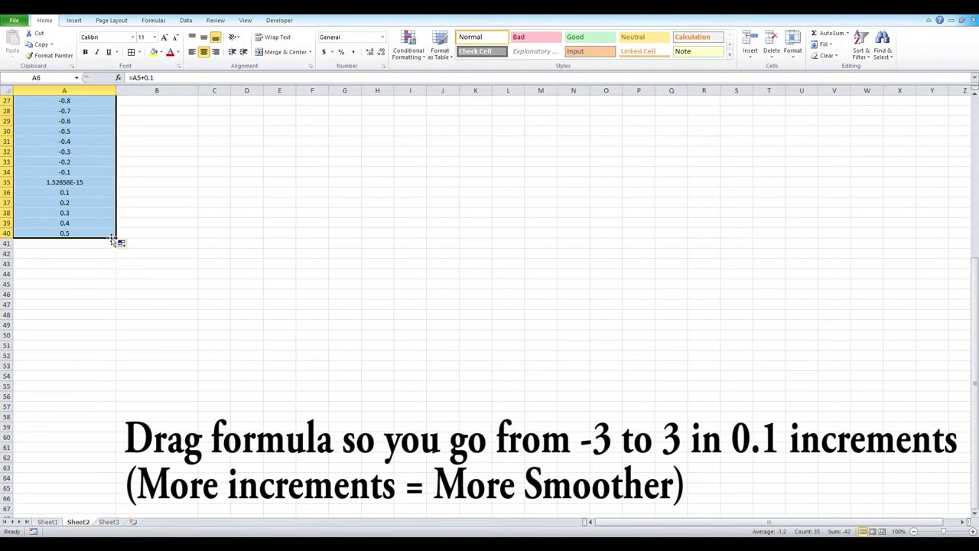
pyautogui.moveTo(116, 239); pyautogui.dragTo(100, 513)
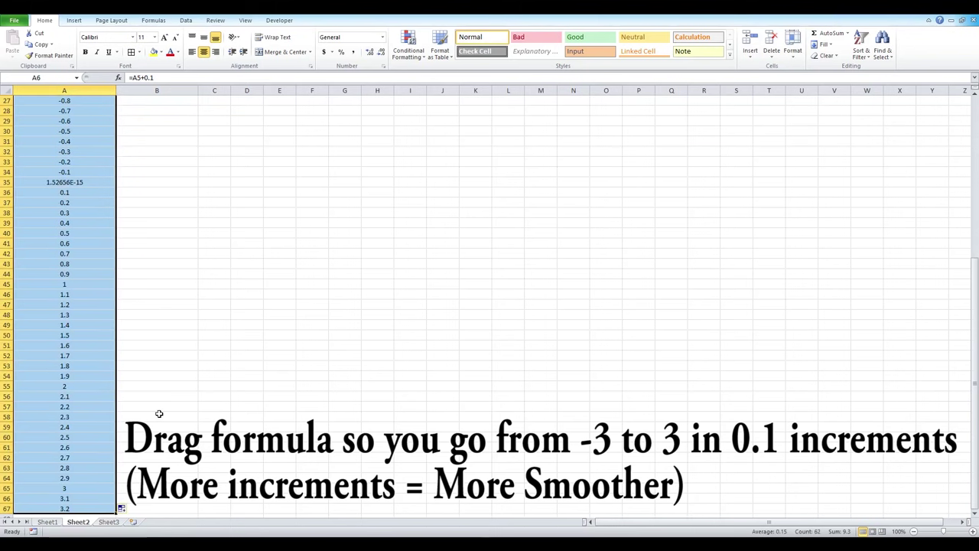
pyautogui.moveTo(67, 508); pyautogui.dragTo(55, 500)
pyautogui.press('Delete')
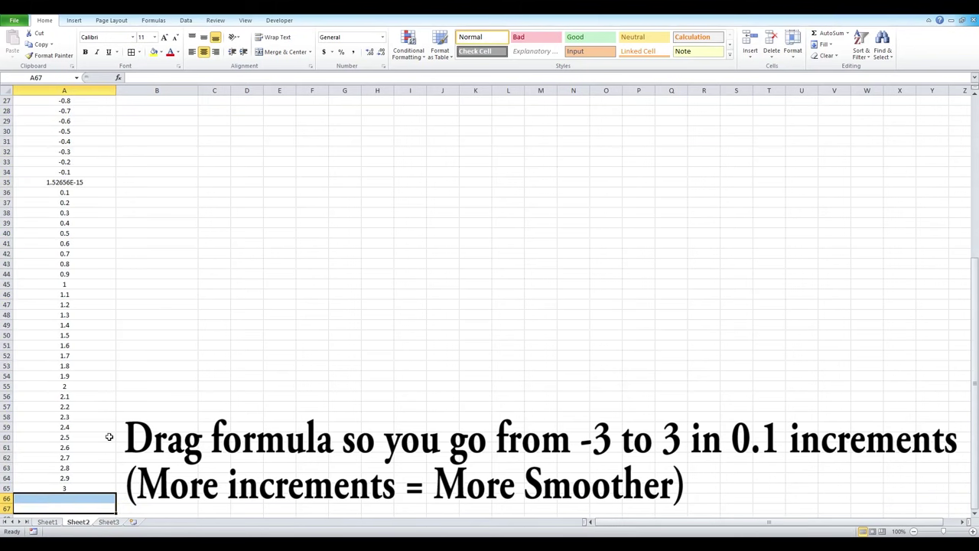
# Replace the rounding value in A35 with exactly 0 and return to the top of the sheet
pyautogui.click(61, 182)
pyautogui.write('0')
pyautogui.press('Return')
pyautogui.scroll(4, 56, 459)
pyautogui.scroll(4, 55, 413)
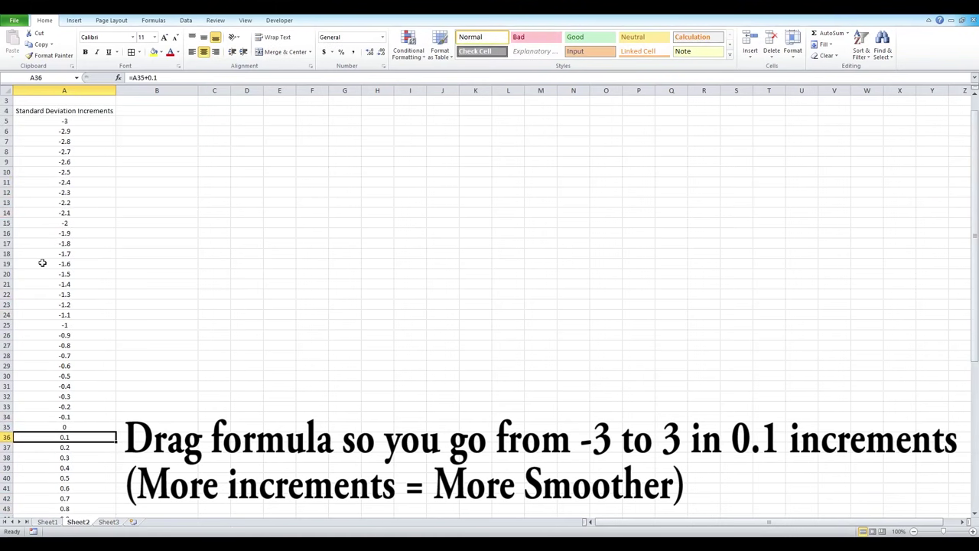
pyautogui.scroll(1, 42, 262)
pyautogui.keyDown('ctrl'); pyautogui.scroll(5, 48, 125); pyautogui.keyUp('ctrl')
pyautogui.keyDown('ctrl'); pyautogui.scroll(4, 76, 155); pyautogui.keyUp('ctrl')
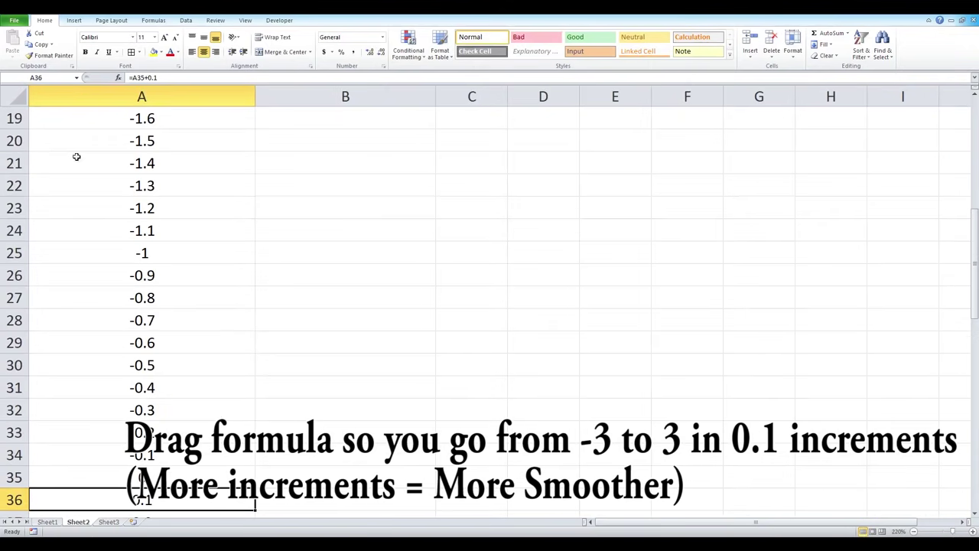
pyautogui.keyDown('ctrl'); pyautogui.scroll(3, 87, 162); pyautogui.keyUp('ctrl')
pyautogui.scroll(5, 149, 233)
pyautogui.scroll(3, 149, 232)
pyautogui.keyDown('ctrl'); pyautogui.scroll(1, 160, 238); pyautogui.keyUp('ctrl')
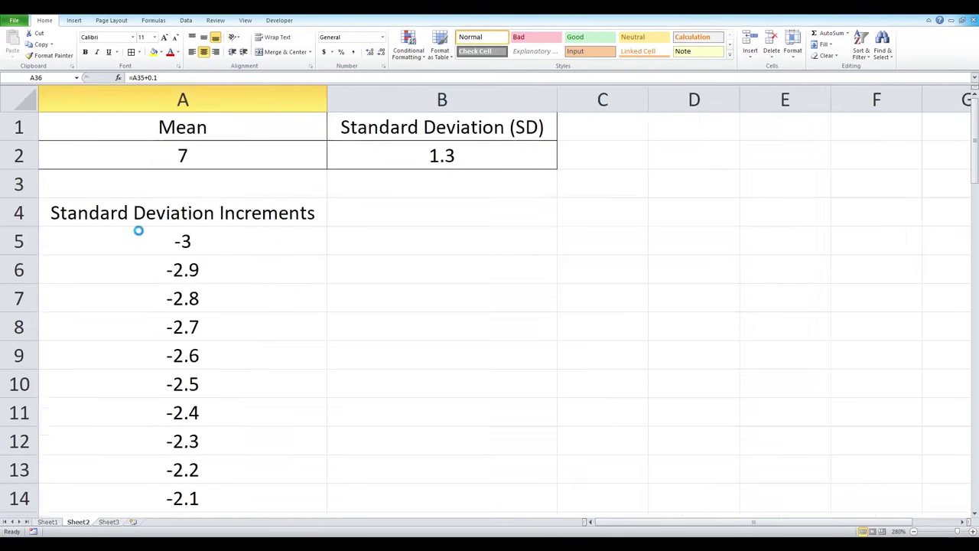
pyautogui.keyDown('ctrl'); pyautogui.scroll(2, 137, 227); pyautogui.keyUp('ctrl')
pyautogui.click(427, 226)
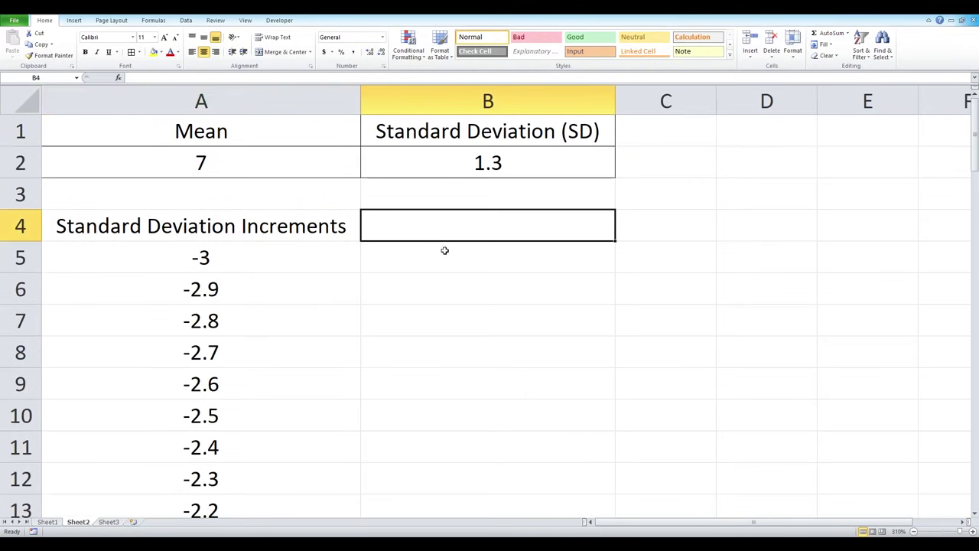
# Label B4 'Your Data' and enter =A2-B2*3 in B5, giving 3.1
pyautogui.write('Your')
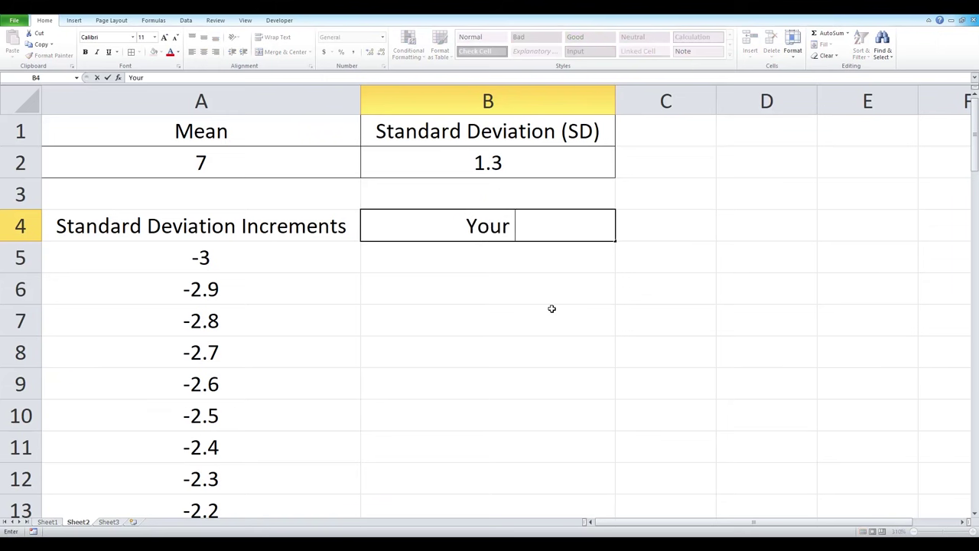
pyautogui.write(' Data')
pyautogui.press('Return')
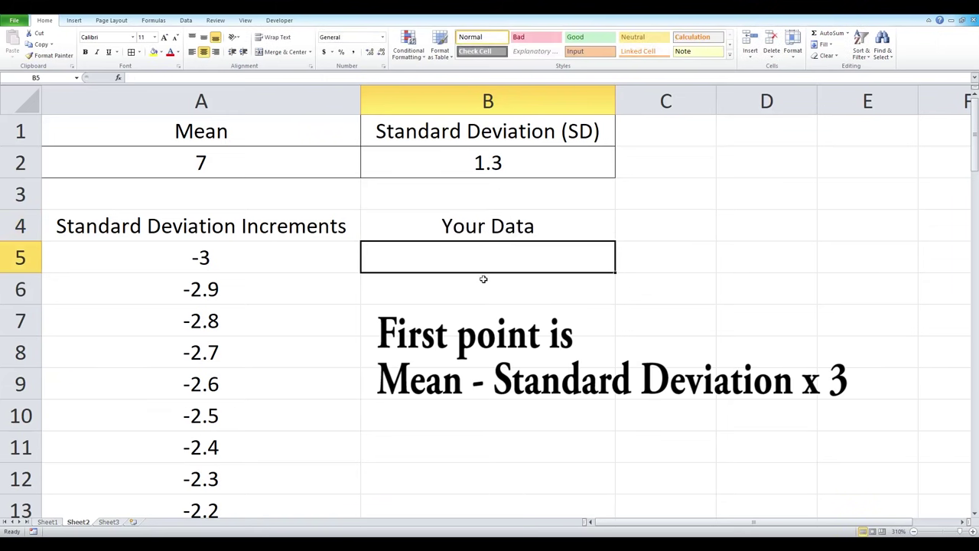
pyautogui.doubleClick(466, 260)
pyautogui.write('=')
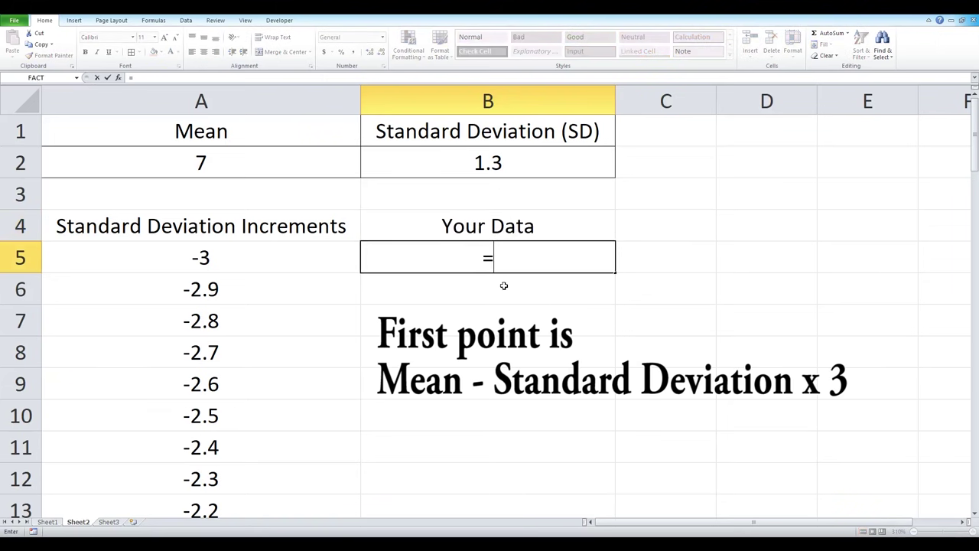
pyautogui.click(240, 160)
pyautogui.write('-')
pyautogui.click(486, 163)
pyautogui.write('*3')
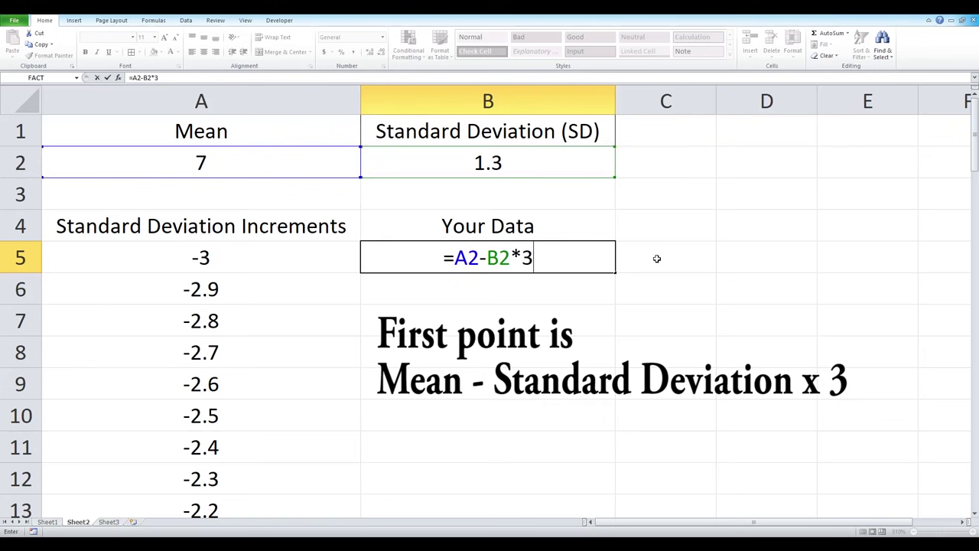
pyautogui.press('Return')
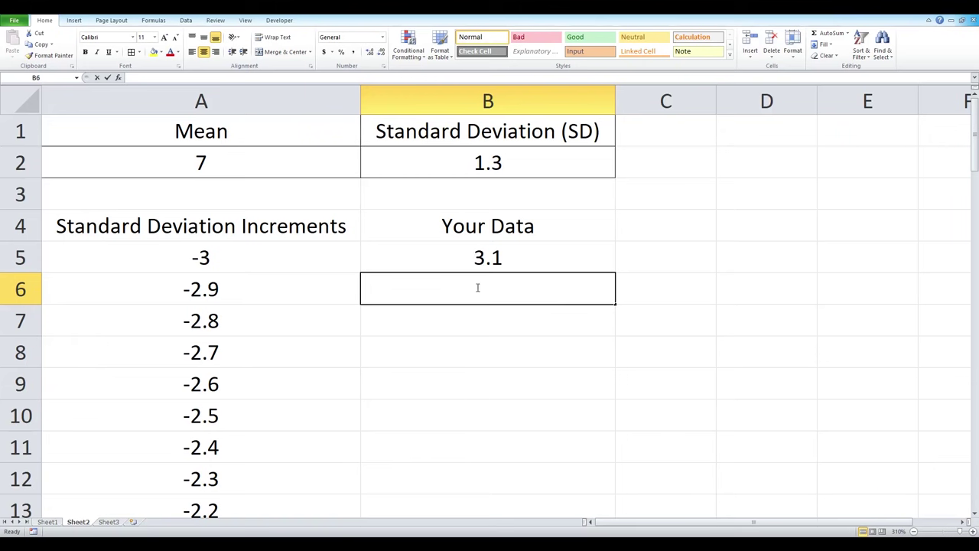
# Enter =B5+$B$2/10 in B6 so the second data point shows 3.23
pyautogui.write('=')
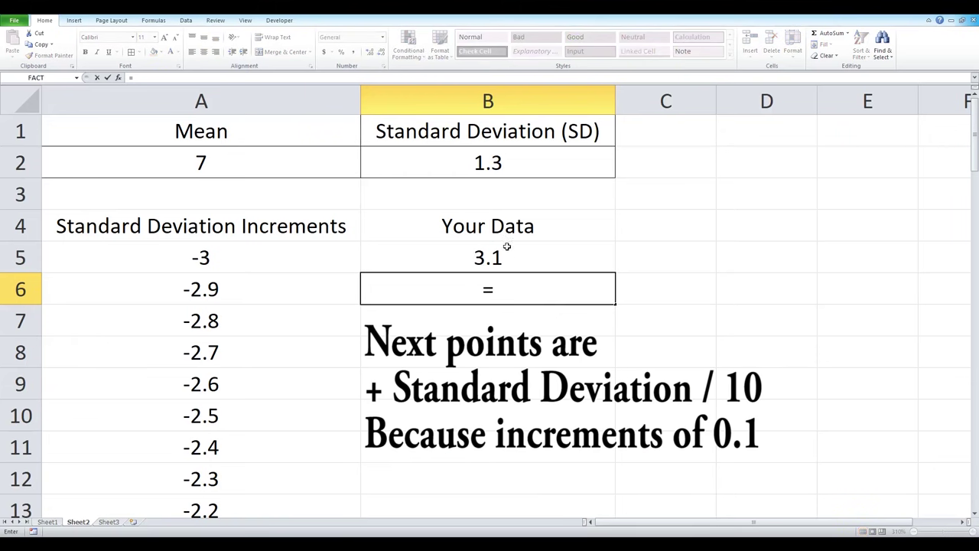
pyautogui.click(482, 250)
pyautogui.write('+')
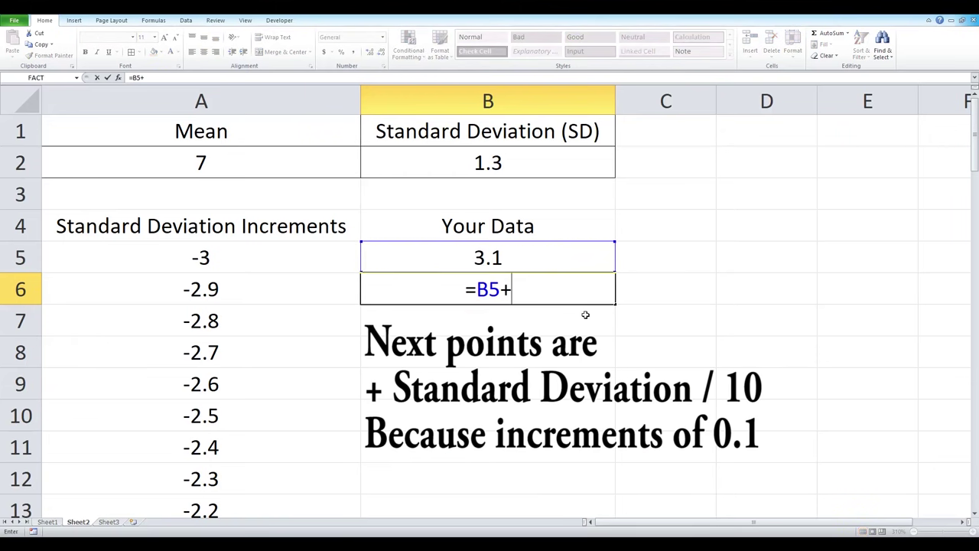
pyautogui.click(478, 163)
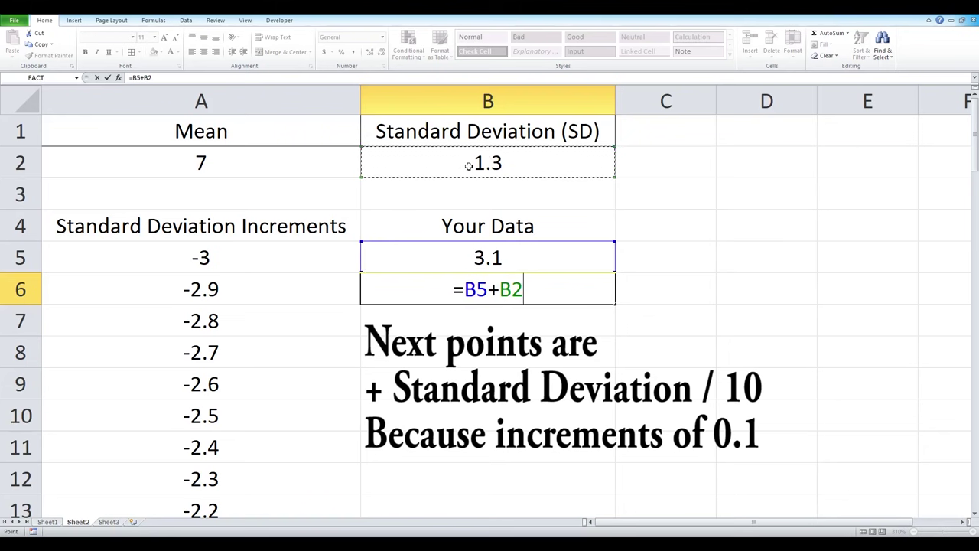
pyautogui.click(499, 289)
pyautogui.write('$B')
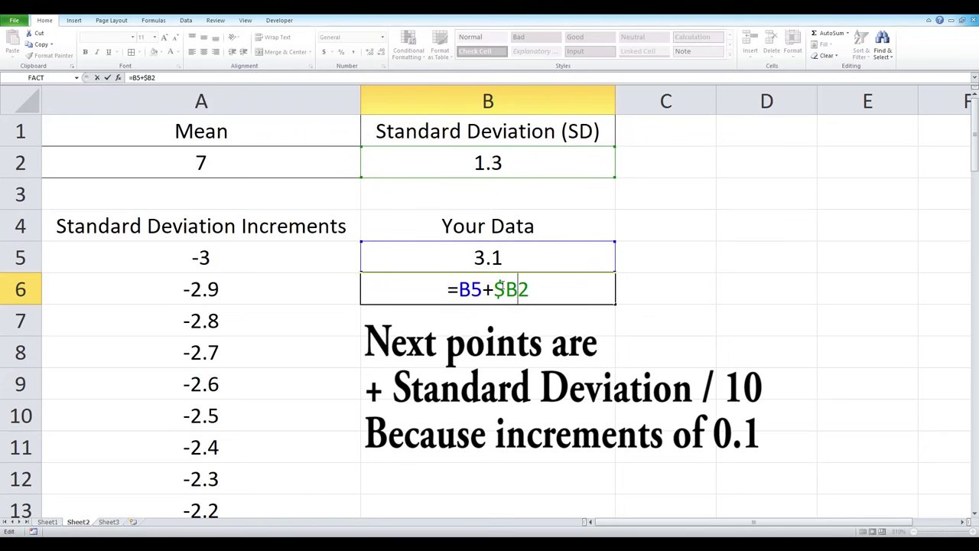
pyautogui.write('$2/10')
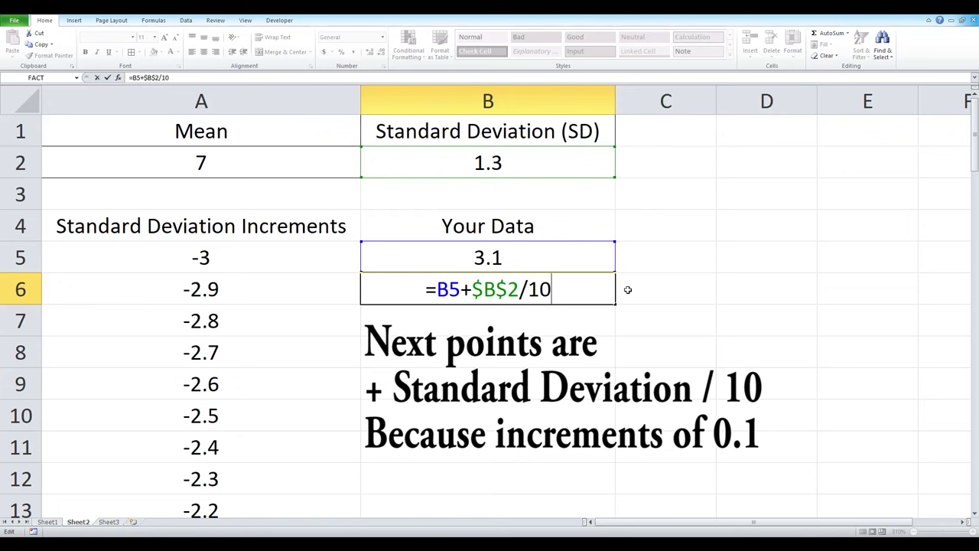
pyautogui.press('Return')
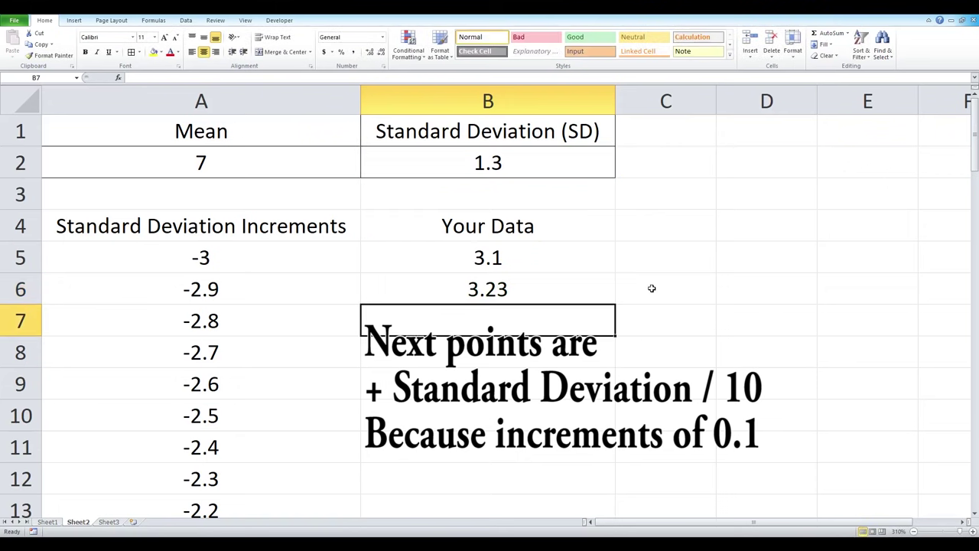
pyautogui.click(555, 290)
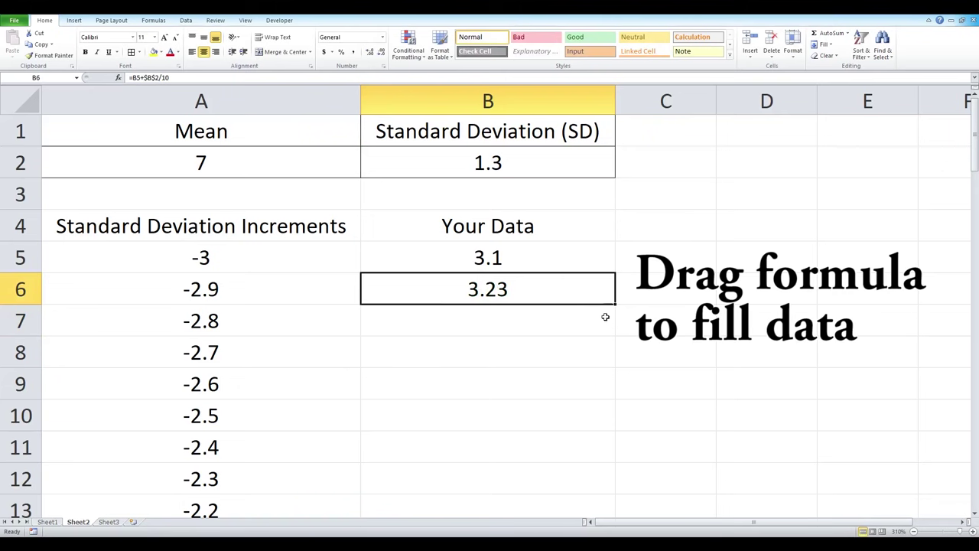
# Copy the B6 formula down the Your Data column to row 65, ending at 10.9
pyautogui.moveTo(615, 304); pyautogui.dragTo(588, 484)
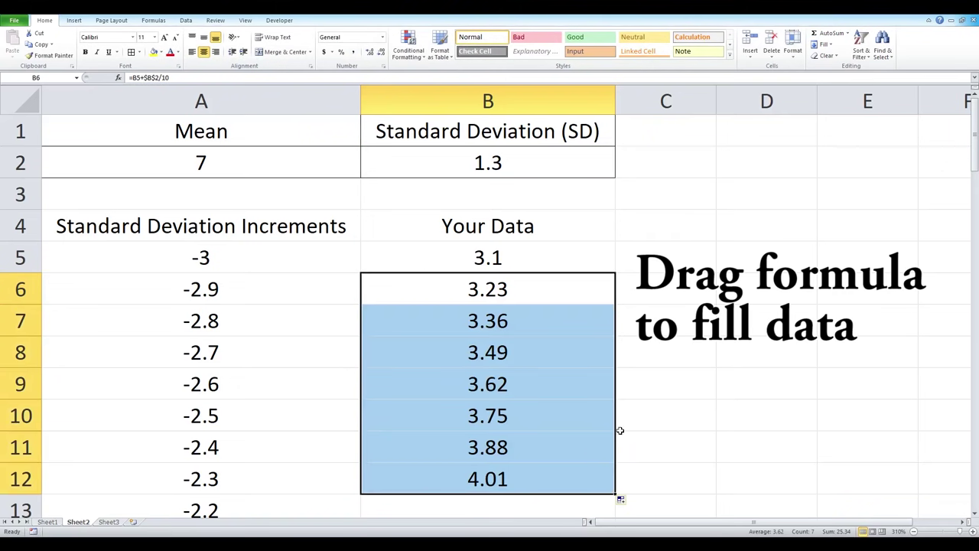
pyautogui.scroll(-4, 663, 388)
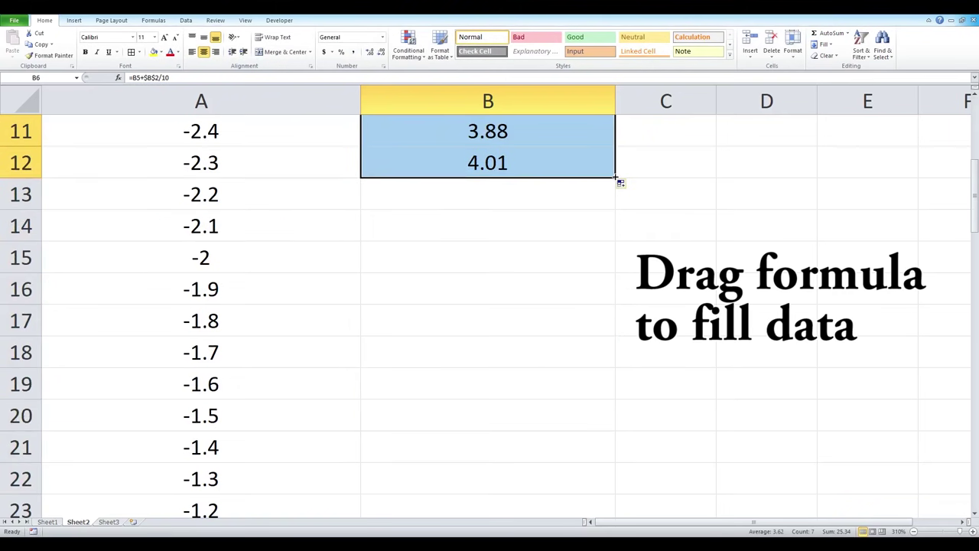
pyautogui.moveTo(616, 179); pyautogui.dragTo(581, 489)
pyautogui.scroll(-5, 603, 311)
pyautogui.scroll(1, 604, 288)
pyautogui.keyDown('ctrl'); pyautogui.scroll(-4, 582, 298); pyautogui.keyUp('ctrl')
pyautogui.keyDown('ctrl'); pyautogui.scroll(-5, 489, 286); pyautogui.keyUp('ctrl')
pyautogui.keyDown('ctrl'); pyautogui.scroll(-8, 344, 268); pyautogui.keyUp('ctrl')
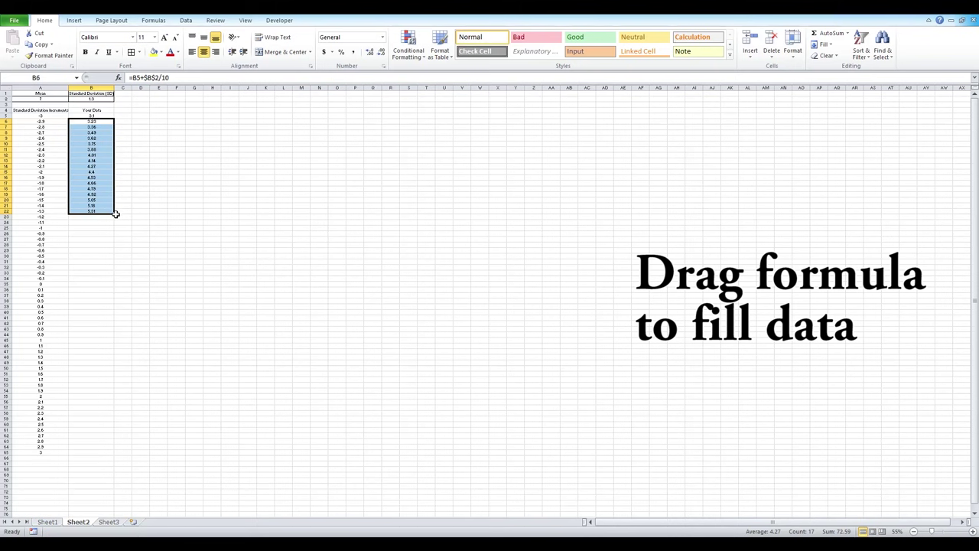
pyautogui.moveTo(115, 215); pyautogui.dragTo(97, 450)
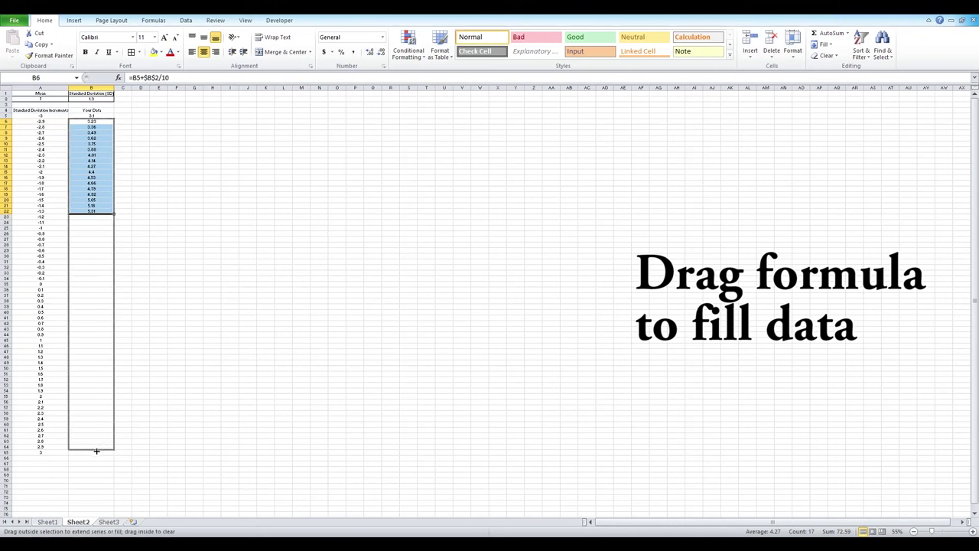
pyautogui.moveTo(95, 452); pyautogui.dragTo(96, 451)
pyautogui.click(159, 204)
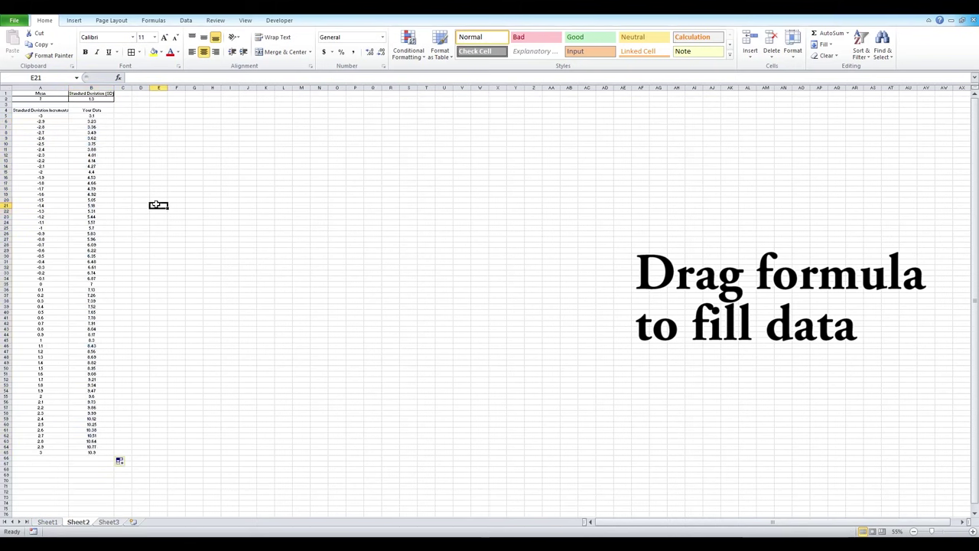
# Check that Your Data shows 7 beside the 0 standard-deviation increment
pyautogui.keyDown('ctrl'); pyautogui.scroll(2, 46, 295); pyautogui.keyUp('ctrl')
pyautogui.keyDown('ctrl'); pyautogui.scroll(2, 35, 293); pyautogui.keyUp('ctrl')
pyautogui.keyDown('ctrl'); pyautogui.scroll(3, 52, 303); pyautogui.keyUp('ctrl')
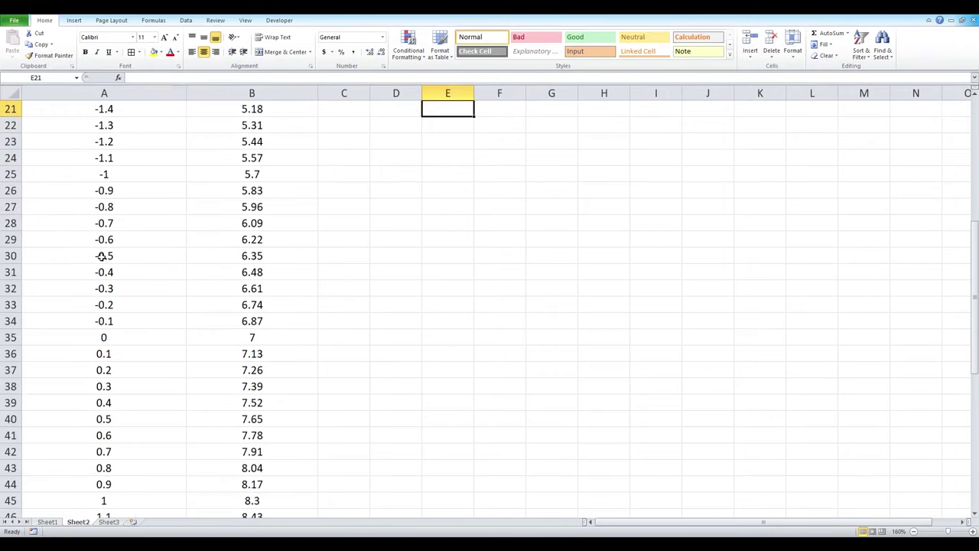
pyautogui.keyDown('ctrl'); pyautogui.scroll(1, 100, 237); pyautogui.keyUp('ctrl')
pyautogui.moveTo(75, 363); pyautogui.dragTo(254, 362)
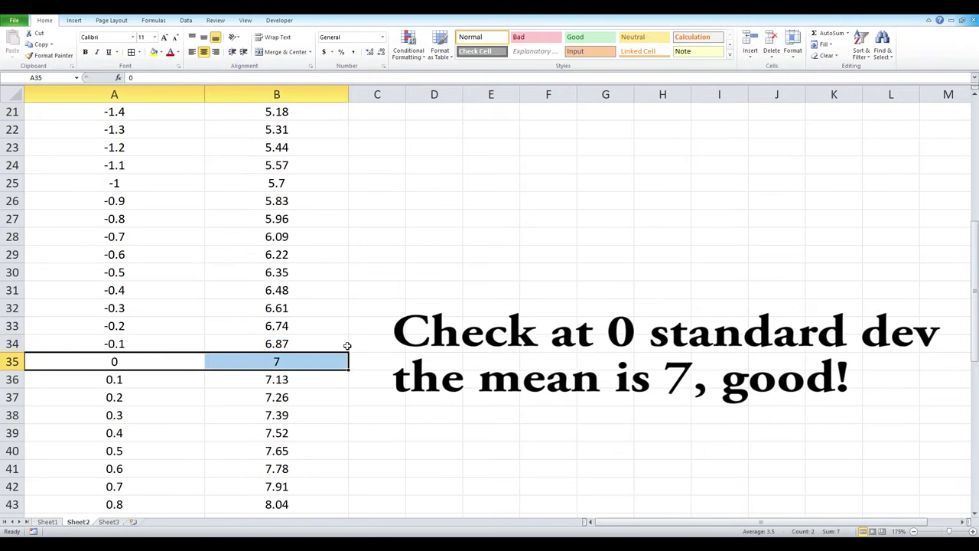
pyautogui.click(268, 196)
pyautogui.scroll(5, 266, 195)
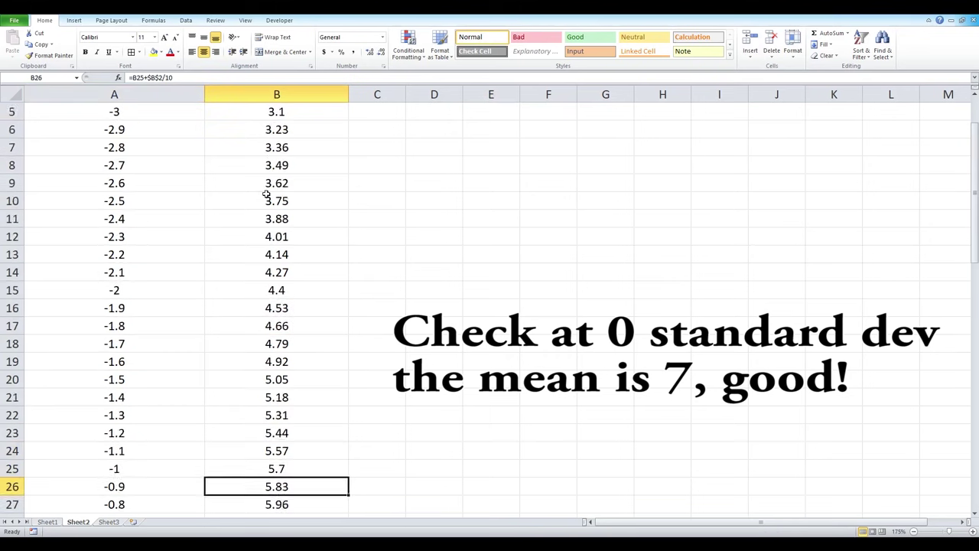
pyautogui.scroll(2, 264, 193)
pyautogui.keyDown('ctrl'); pyautogui.scroll(3, 188, 170); pyautogui.keyUp('ctrl')
pyautogui.keyDown('ctrl'); pyautogui.scroll(1, 225, 171); pyautogui.keyUp('ctrl')
pyautogui.scroll(1, 222, 183)
pyautogui.keyDown('ctrl'); pyautogui.scroll(2, 203, 191); pyautogui.keyUp('ctrl')
pyautogui.scroll(1, 195, 176)
# Add a Normalize header in C4 and autofit column C to it
pyautogui.click(555, 209)
pyautogui.write('Normalize')
pyautogui.press('Return')
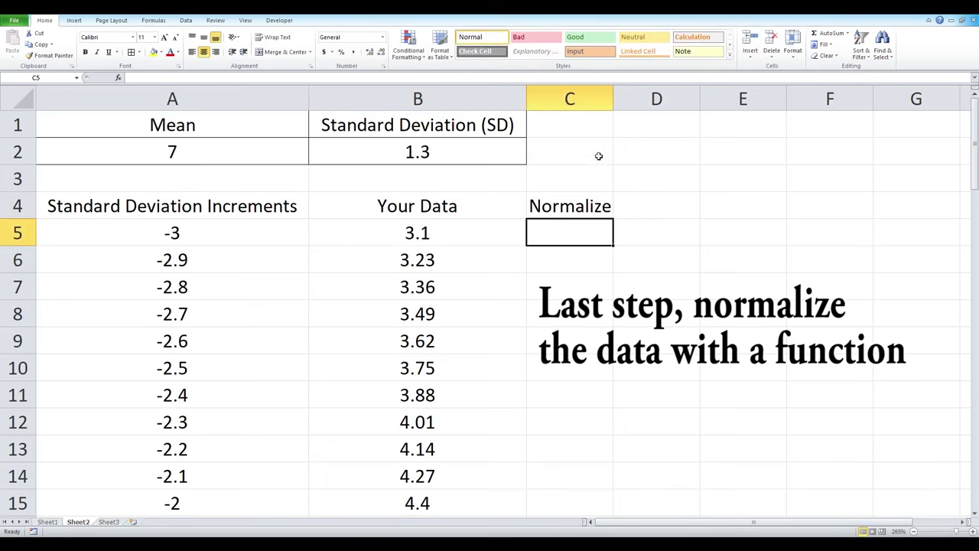
pyautogui.doubleClick(612, 101)
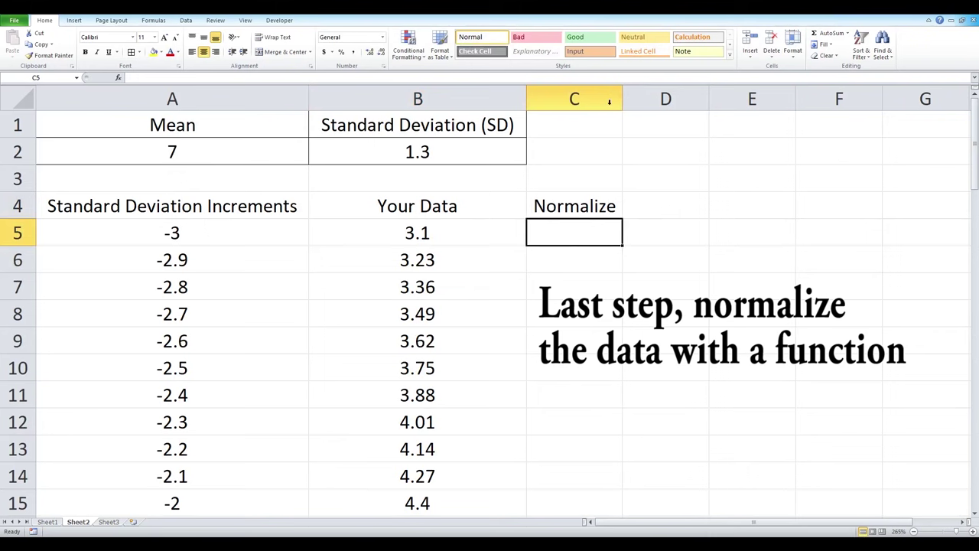
# Enter =NORM.DIST(B5,$A$2,$B$2,FALSE) in C5, returning 0.003409
pyautogui.doubleClick(560, 243)
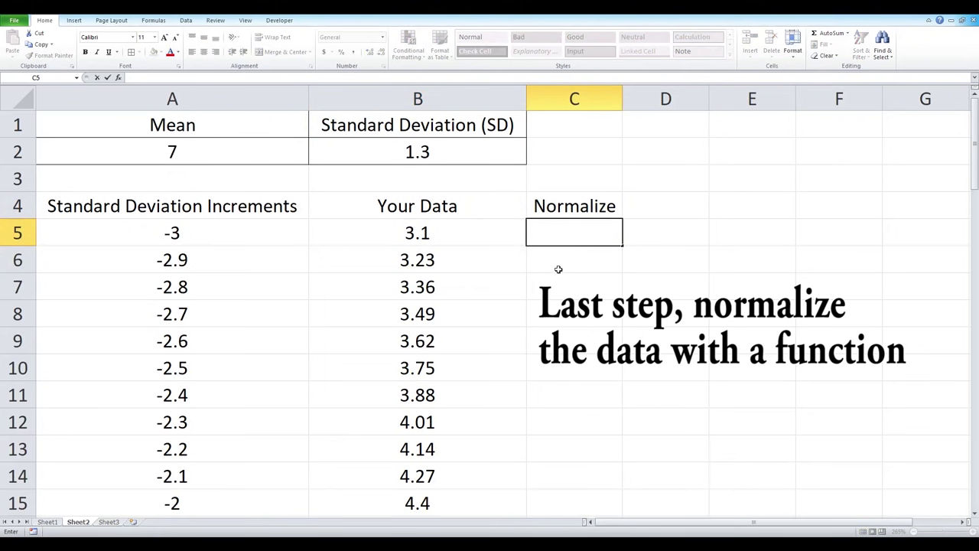
pyautogui.write('=')
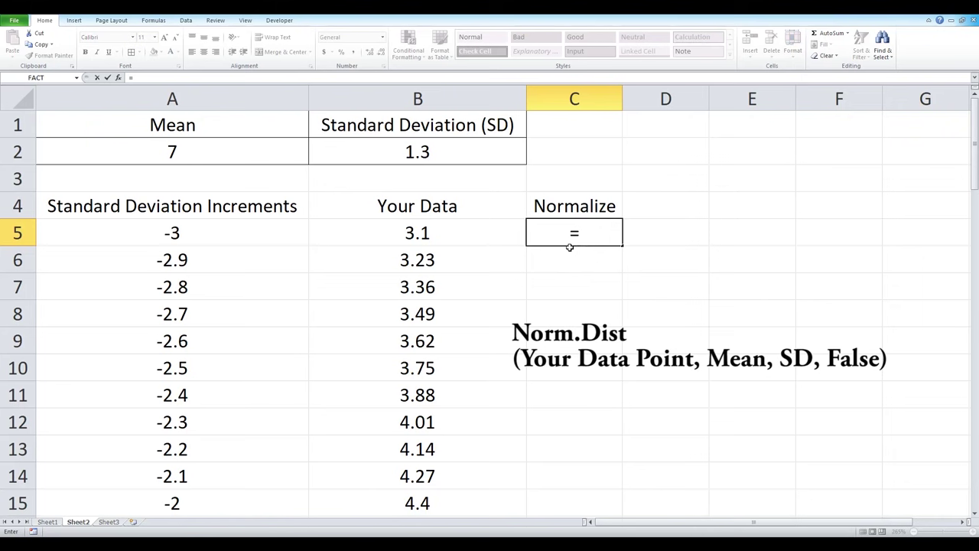
pyautogui.write('Norm.Dist(')
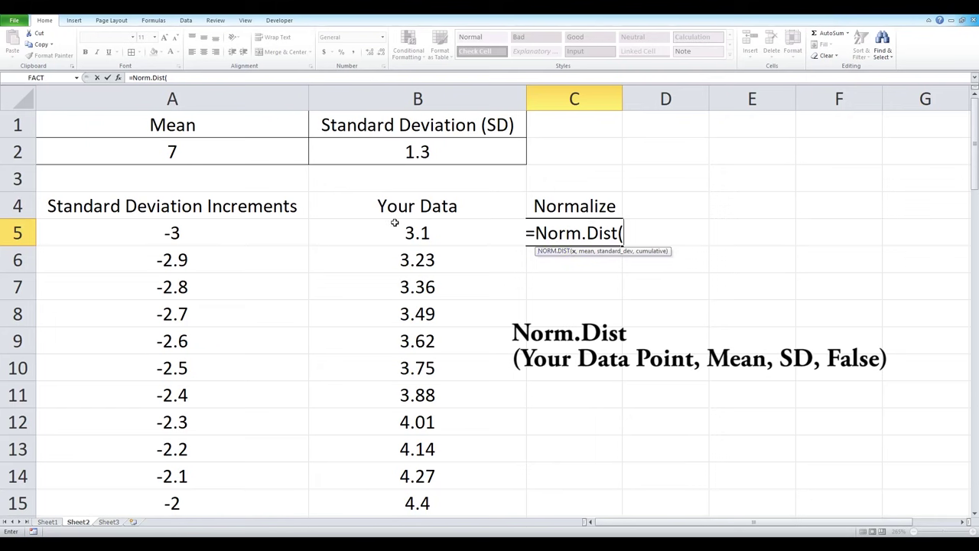
pyautogui.click(397, 226)
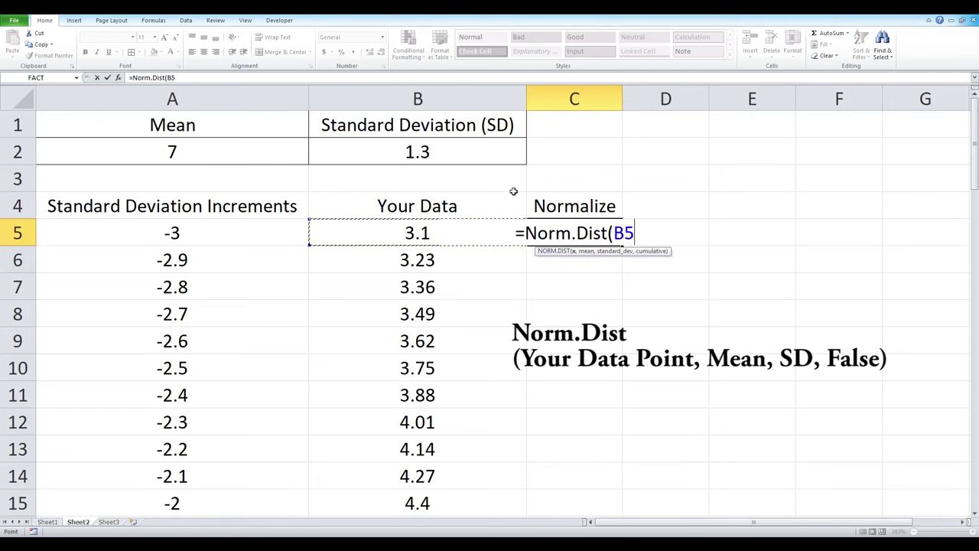
pyautogui.write(',')
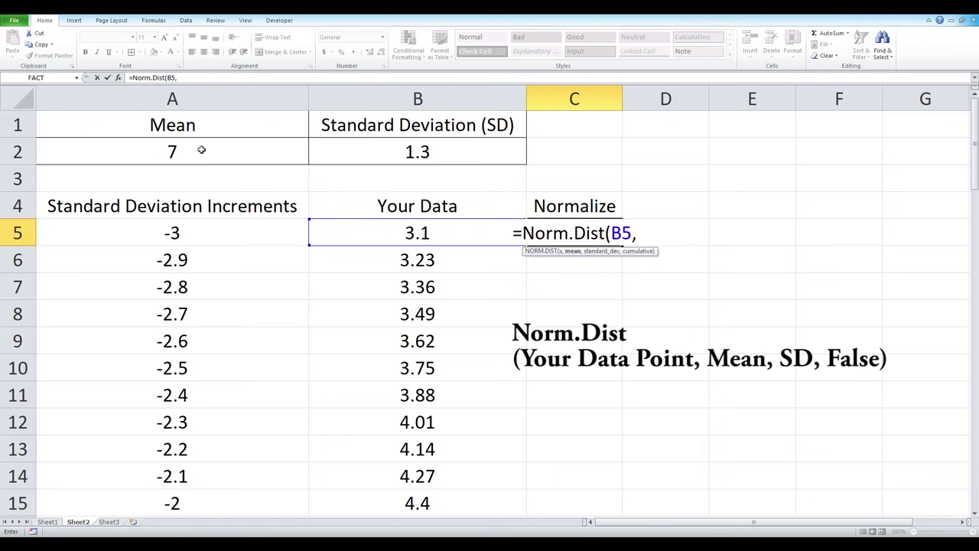
pyautogui.click(201, 150)
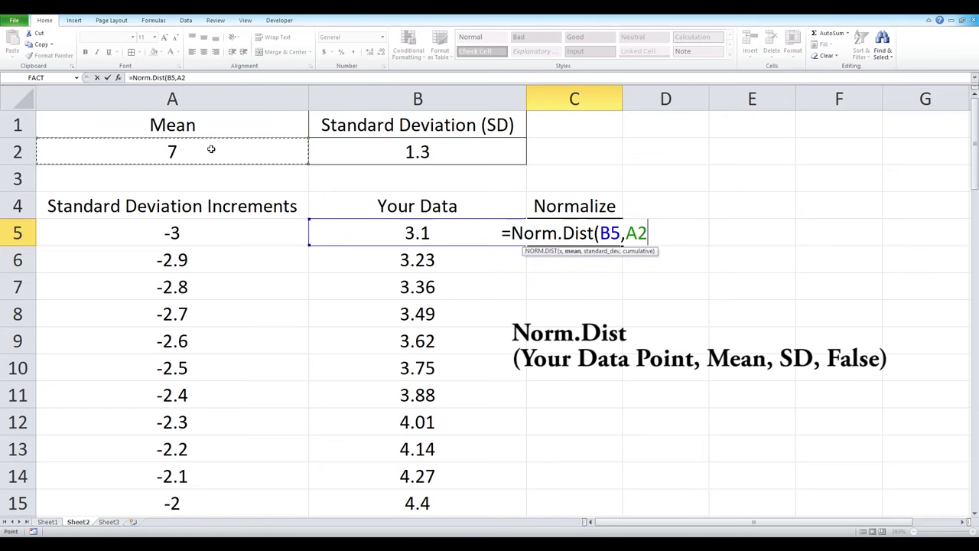
pyautogui.click(625, 233)
pyautogui.write('$')
pyautogui.press('Right')
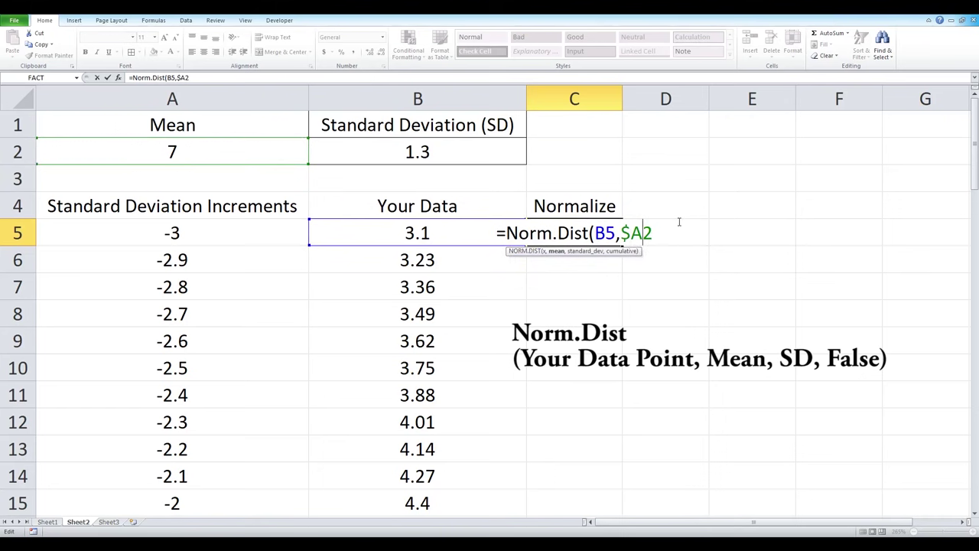
pyautogui.write('$2,')
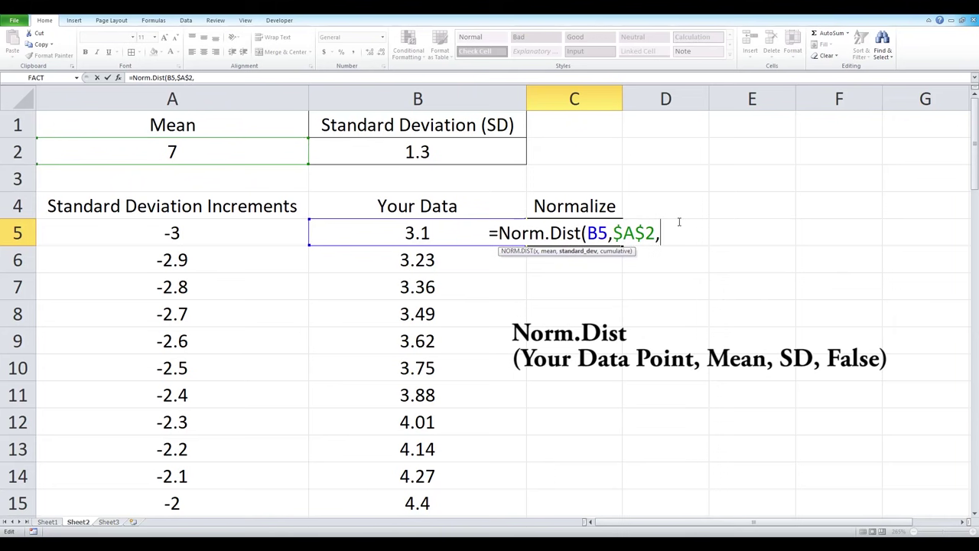
pyautogui.click(395, 151)
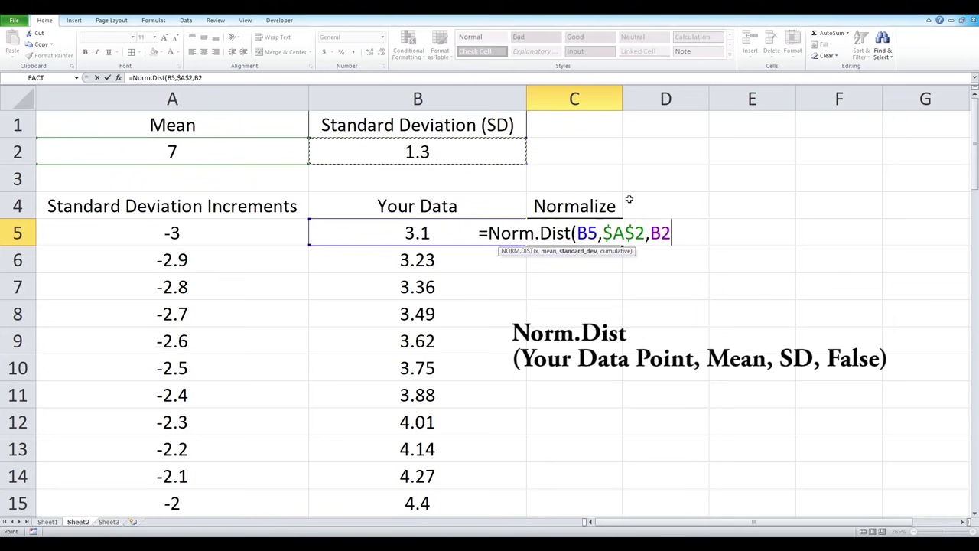
pyautogui.click(648, 232)
pyautogui.write('$B')
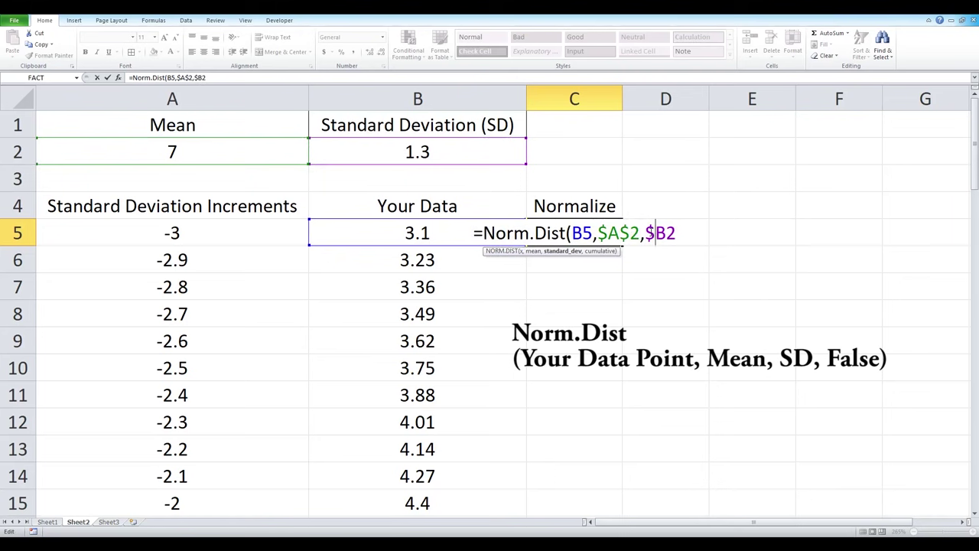
pyautogui.write('$2')
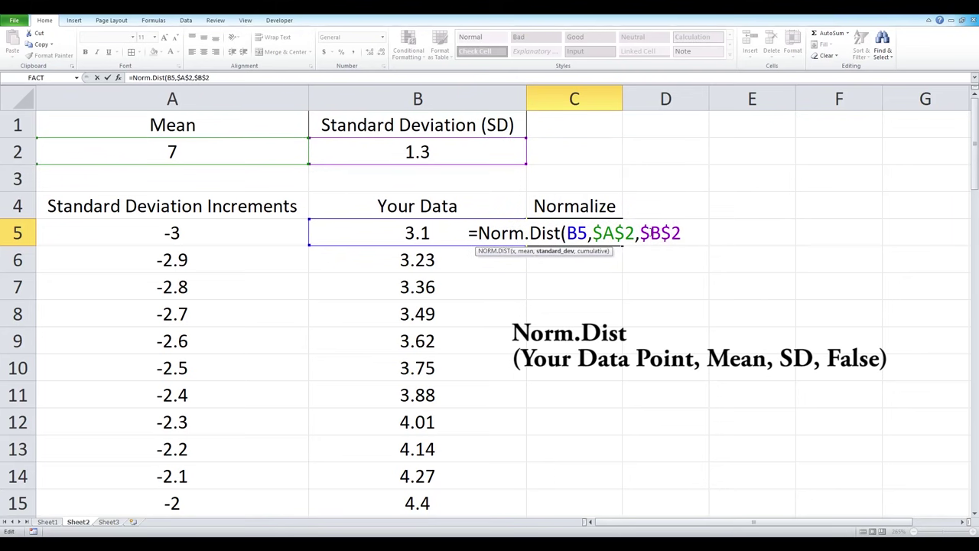
pyautogui.write(',False')
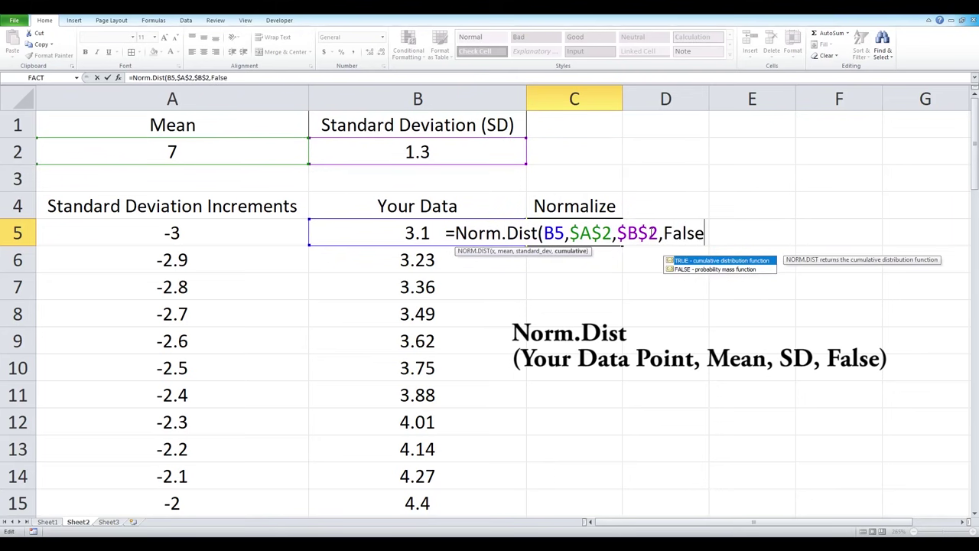
pyautogui.write(')')
pyautogui.press('Return')
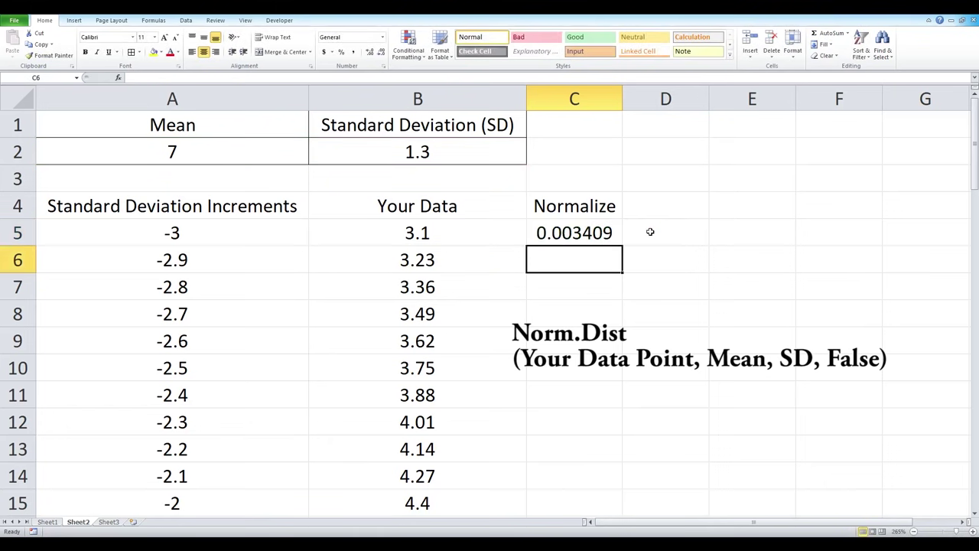
pyautogui.click(578, 233)
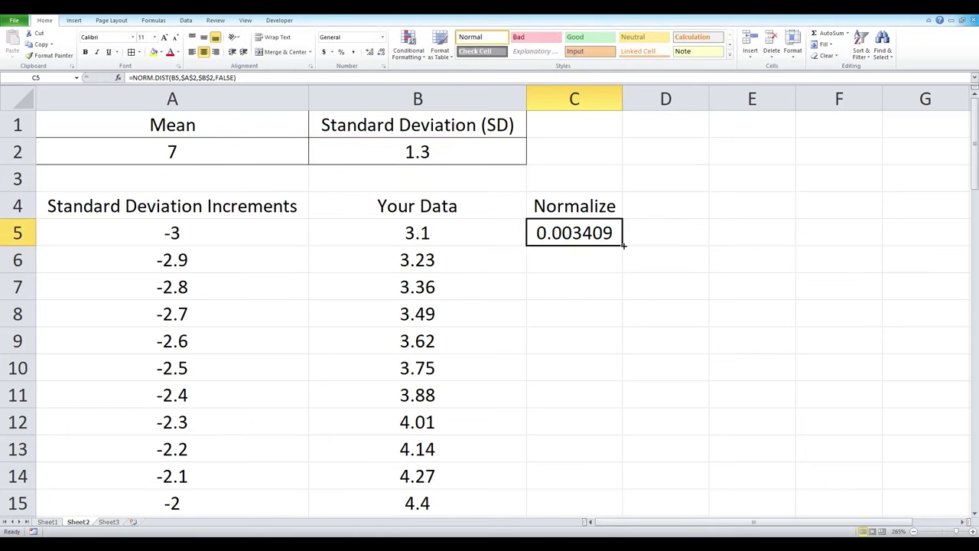
# Copy the C5 NORM.DIST formula down to C65, peaking at 0.306879 at 7
pyautogui.moveTo(623, 245); pyautogui.dragTo(603, 462)
pyautogui.click(690, 398)
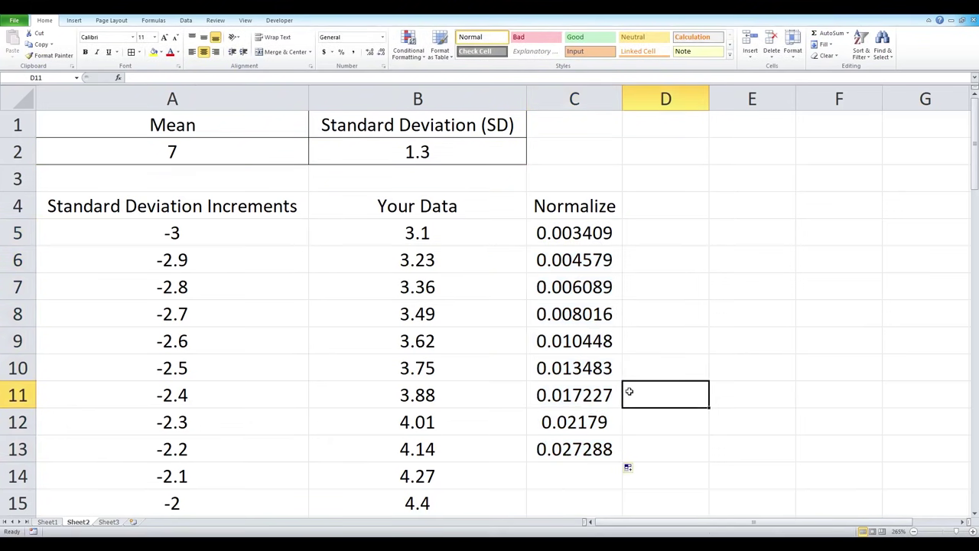
pyautogui.keyDown('ctrl'); pyautogui.scroll(-3, 628, 392); pyautogui.keyUp('ctrl')
pyautogui.keyDown('ctrl'); pyautogui.scroll(-3, 553, 375); pyautogui.keyUp('ctrl')
pyautogui.keyDown('ctrl'); pyautogui.scroll(-2, 446, 350); pyautogui.keyUp('ctrl')
pyautogui.keyDown('ctrl'); pyautogui.scroll(-2, 400, 310); pyautogui.keyUp('ctrl')
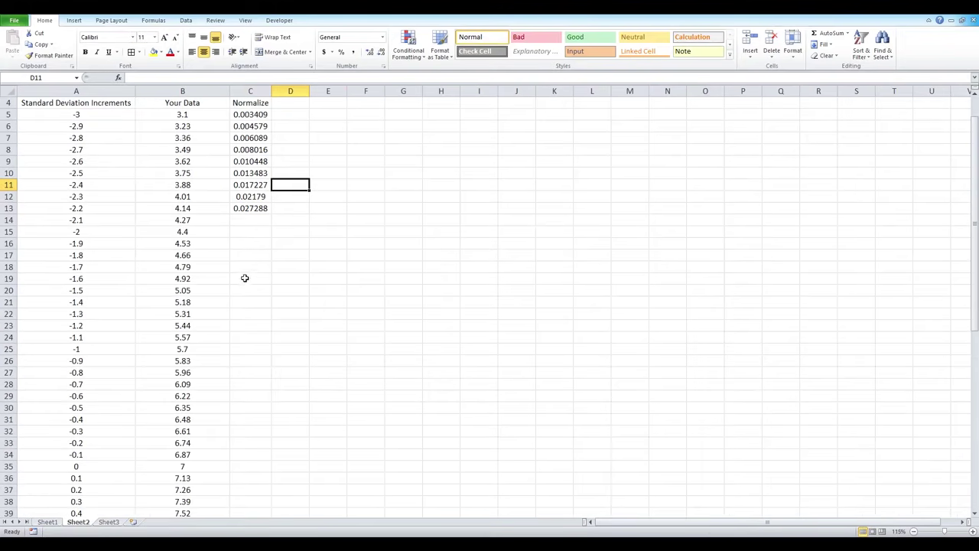
pyautogui.click(243, 208)
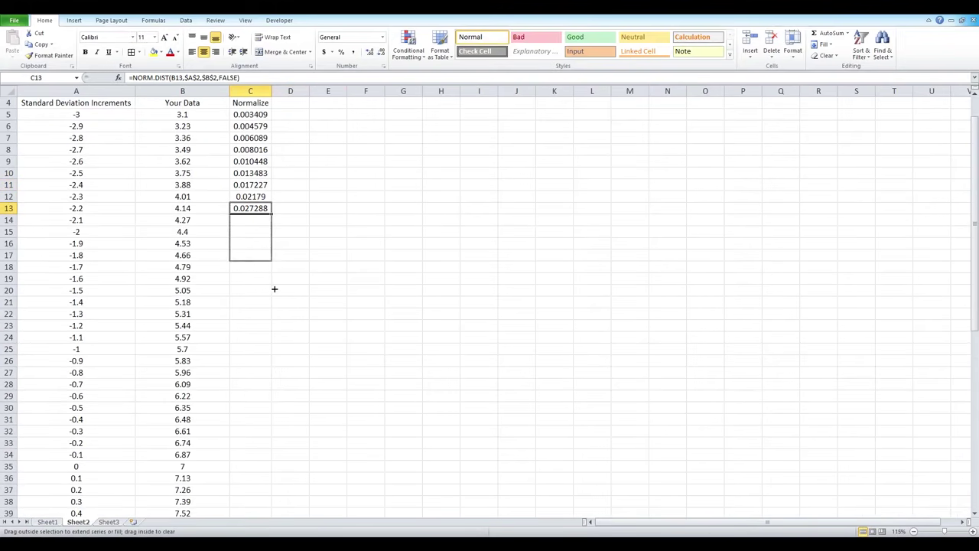
pyautogui.moveTo(271, 214); pyautogui.dragTo(258, 455)
pyautogui.scroll(-5, 332, 350)
pyautogui.scroll(-2, 272, 245)
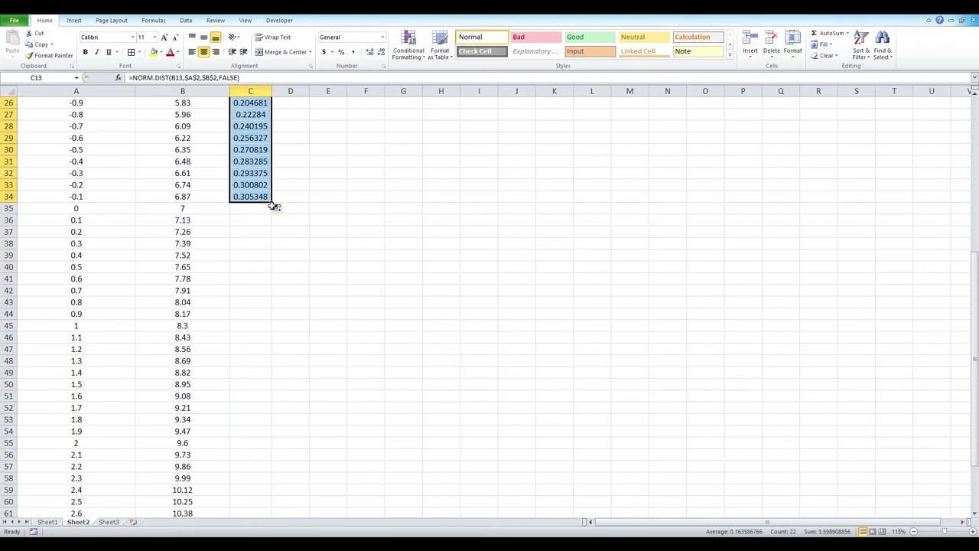
pyautogui.moveTo(274, 206); pyautogui.dragTo(260, 452)
pyautogui.scroll(-2, 305, 380)
pyautogui.moveTo(272, 368); pyautogui.dragTo(266, 467)
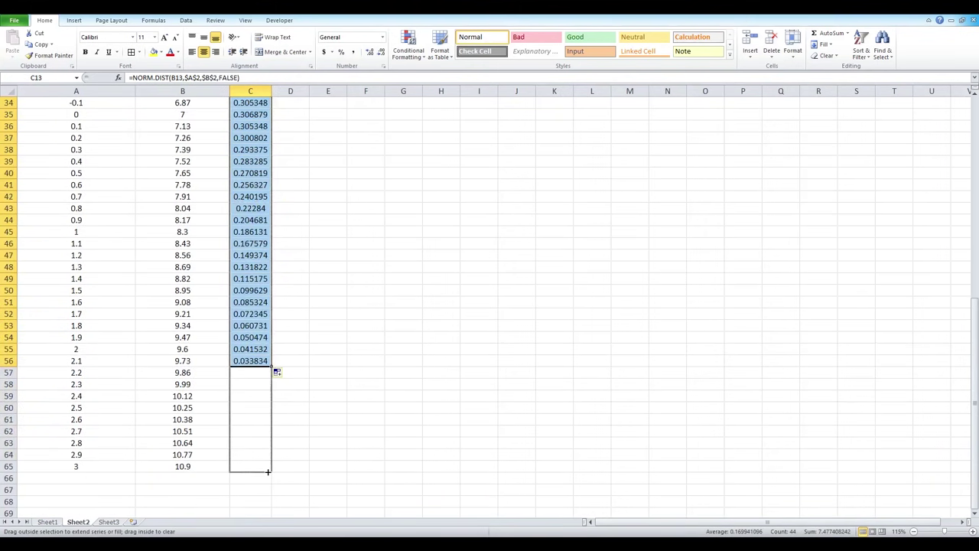
pyautogui.click(332, 336)
# Return to the top and select the Your Data and Normalize values
pyautogui.scroll(1, 291, 302)
pyautogui.scroll(3, 273, 293)
pyautogui.scroll(7, 273, 293)
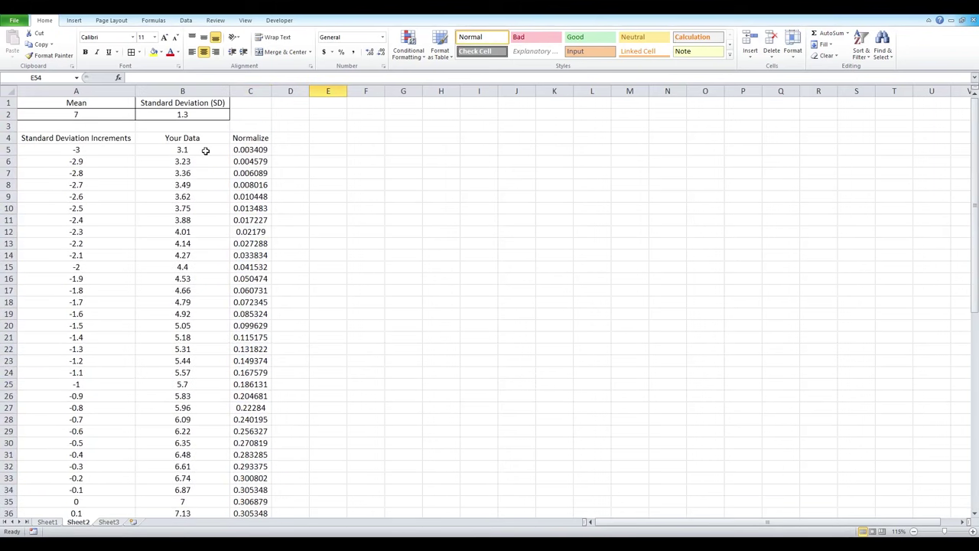
pyautogui.moveTo(182, 150); pyautogui.dragTo(252, 375)
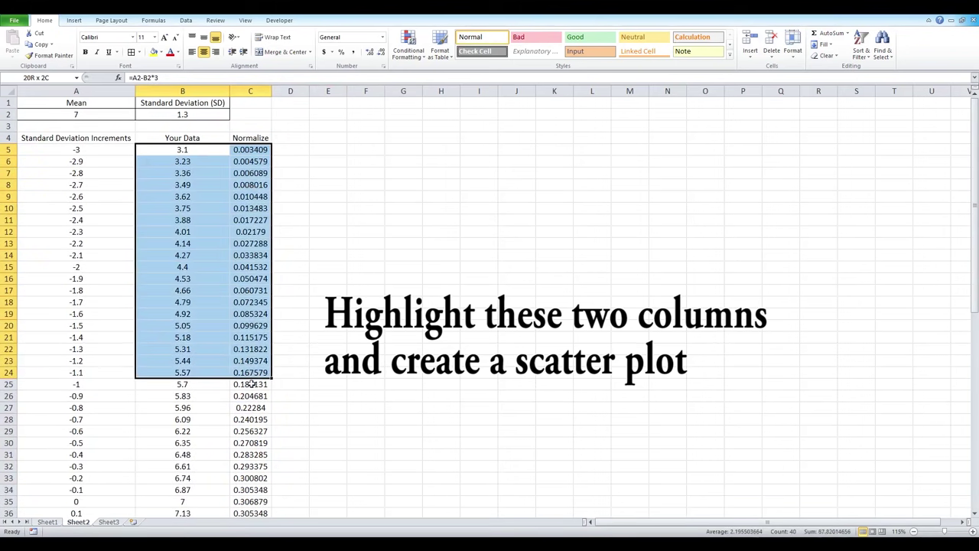
# Extend the selection to row 65 and insert a markers-only scatter chart of Normalize against Your Data
pyautogui.moveTo(252, 375)
pyautogui.mouseDown()
pyautogui.moveTo(243, 531)
pyautogui.moveTo(252, 489)
pyautogui.mouseUp()
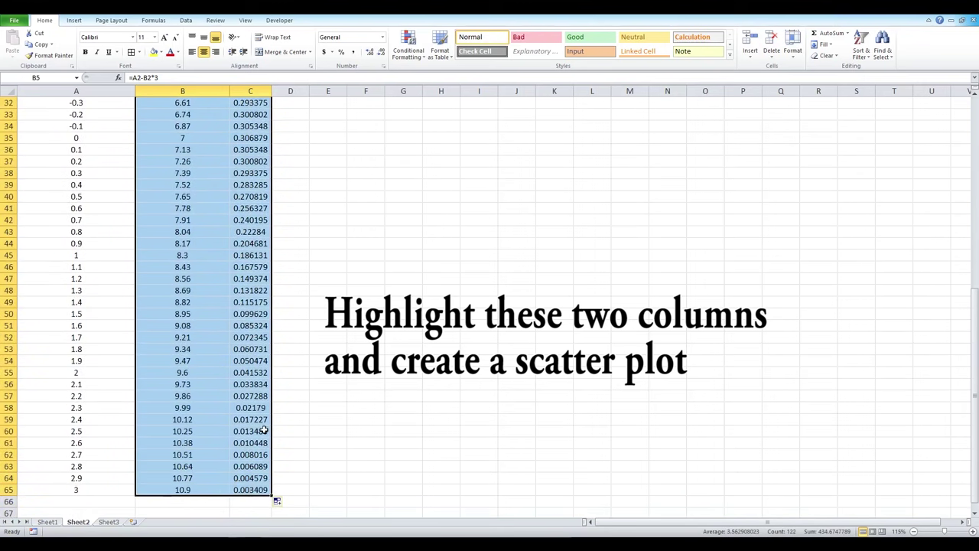
pyautogui.scroll(2, 293, 316)
pyautogui.scroll(5, 289, 308)
pyautogui.scroll(4, 286, 299)
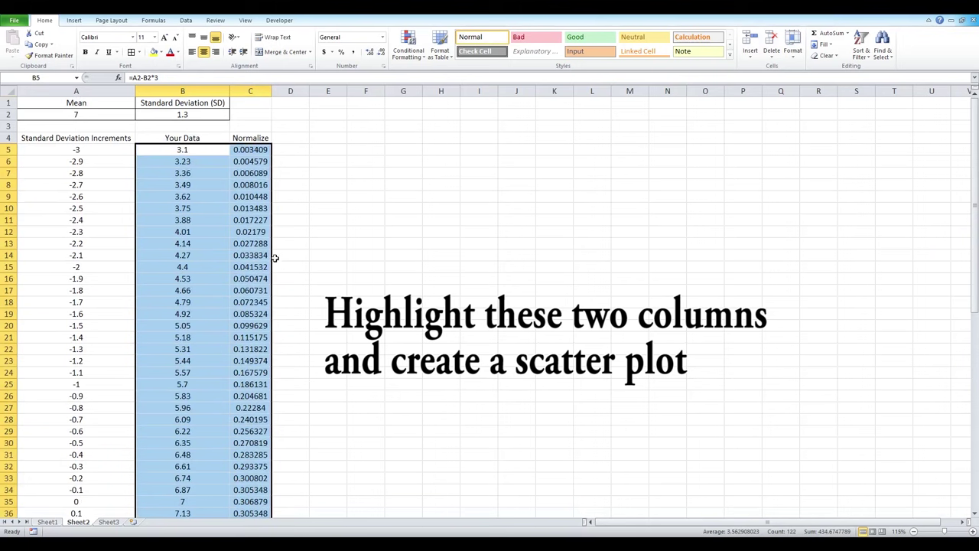
pyautogui.click(74, 21)
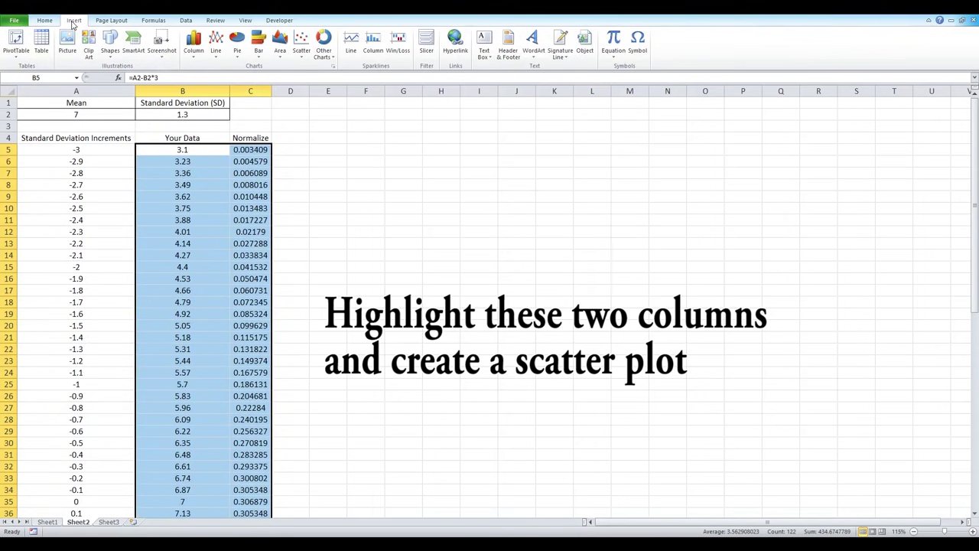
pyautogui.click(302, 49)
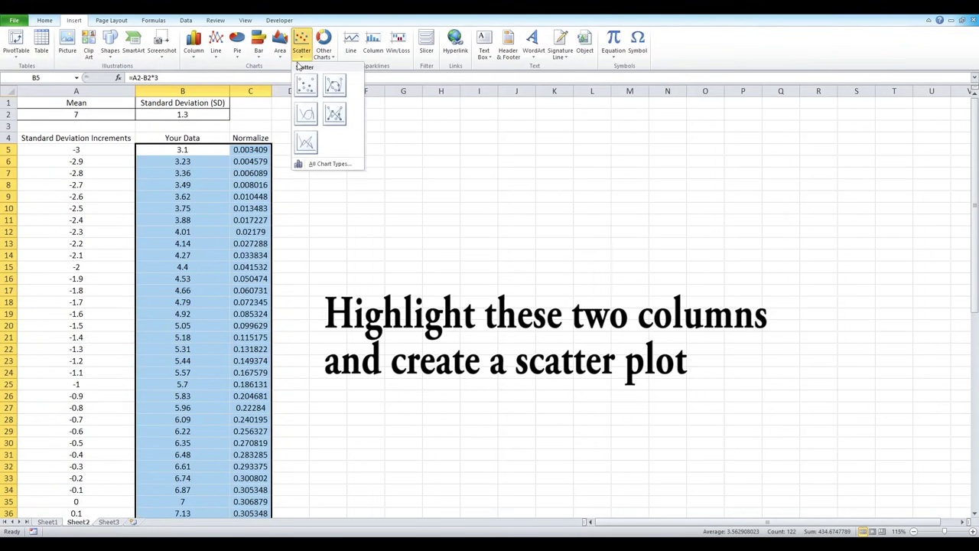
pyautogui.click(305, 84)
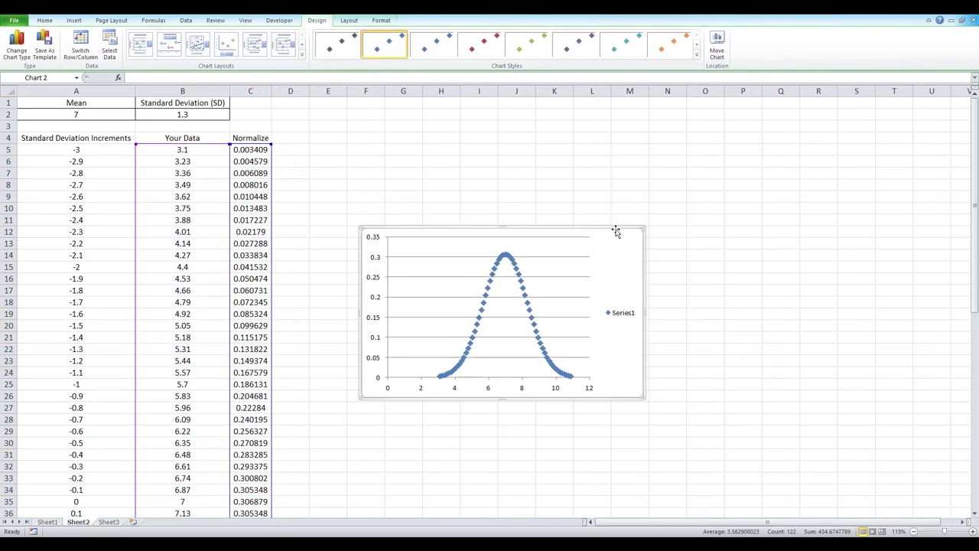
# Enlarge the chart by stretching it up, right, left and down
pyautogui.moveTo(644, 227); pyautogui.dragTo(925, 113)
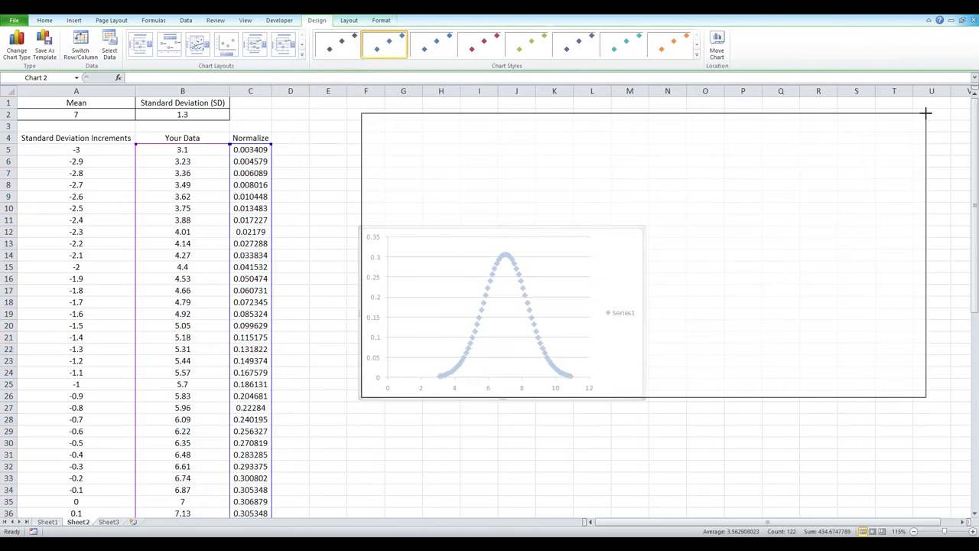
pyautogui.moveTo(358, 400)
pyautogui.mouseDown()
pyautogui.moveTo(306, 512)
pyautogui.moveTo(312, 316)
pyautogui.mouseUp()
pyautogui.scroll(3, 399, 386)
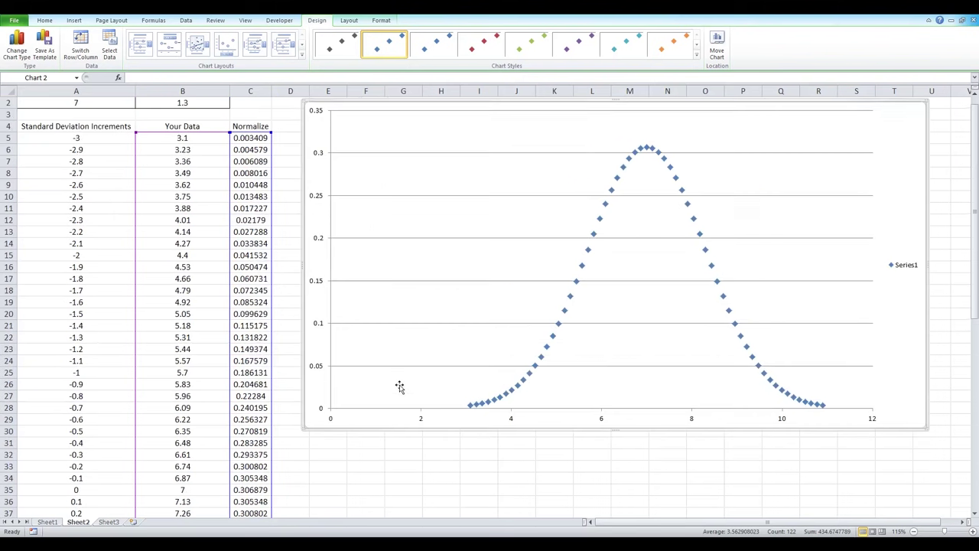
pyautogui.scroll(1, 399, 386)
pyautogui.moveTo(303, 441); pyautogui.dragTo(298, 497)
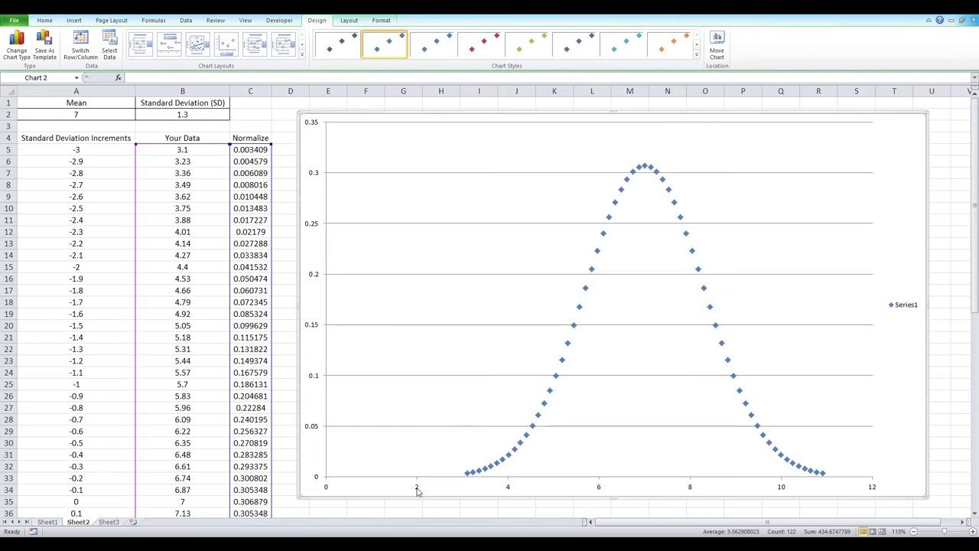
# Fix the horizontal axis minimum at 2
pyautogui.rightClick(416, 490)
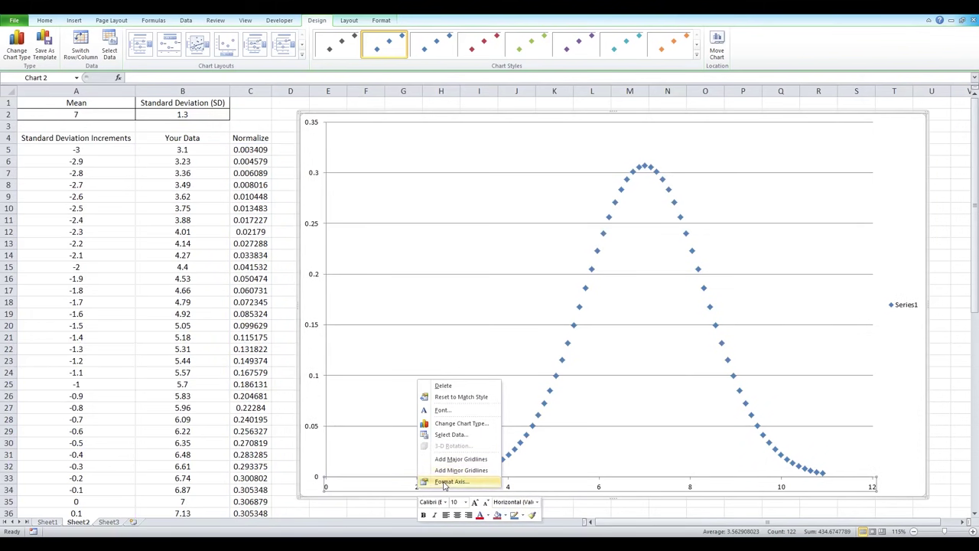
pyautogui.click(444, 481)
pyautogui.click(384, 157)
pyautogui.write('2')
pyautogui.click(474, 386)
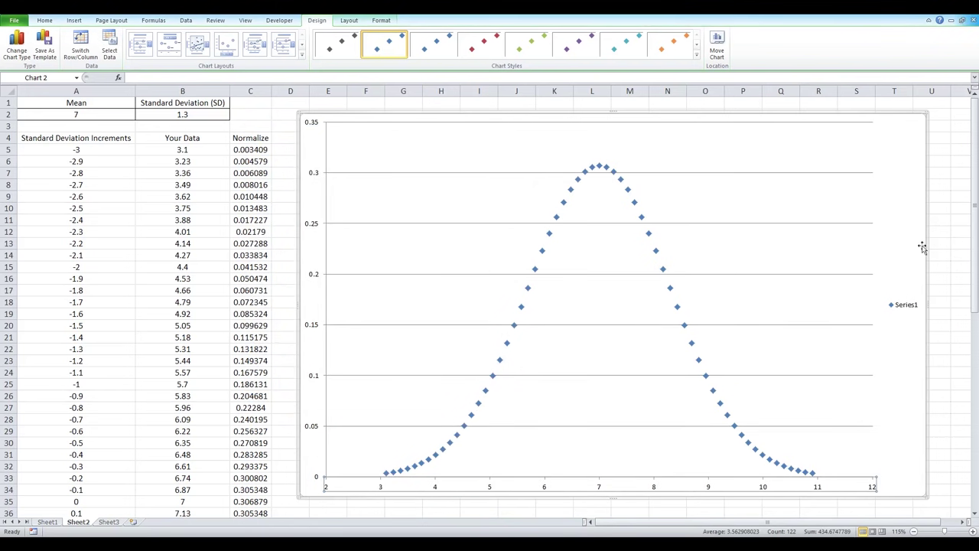
# Remove the horizontal gridlines by setting them to No line
pyautogui.rightClick(819, 223)
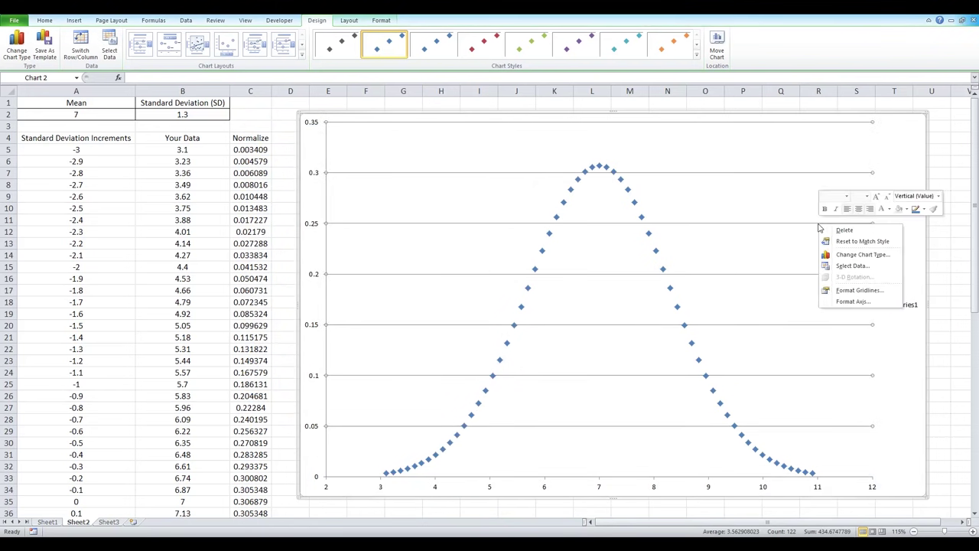
pyautogui.click(835, 291)
pyautogui.click(324, 157)
pyautogui.click(475, 384)
pyautogui.click(932, 278)
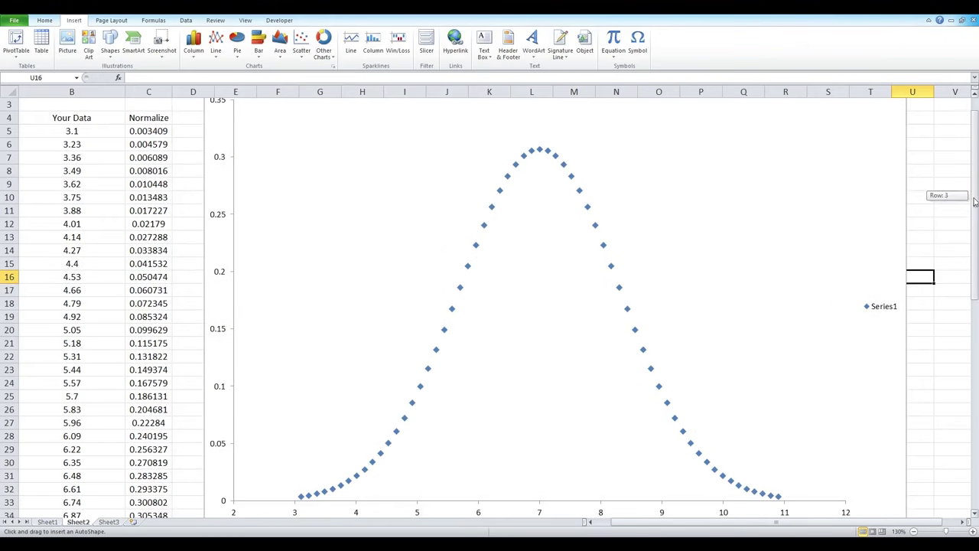
# Draw a vertical blue line from the curve's peak down to the horizontal axis
pyautogui.moveTo(974, 200); pyautogui.dragTo(974, 207)
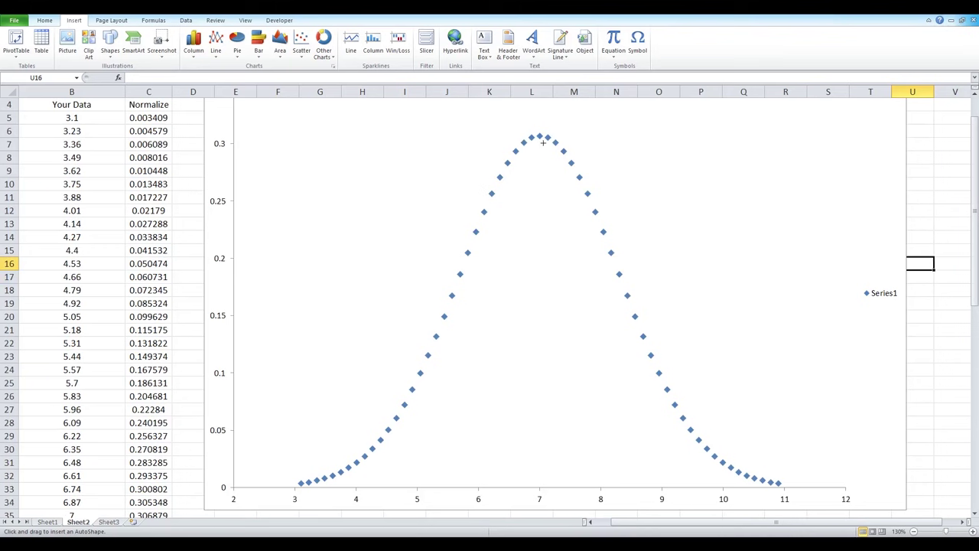
pyautogui.click(111, 45)
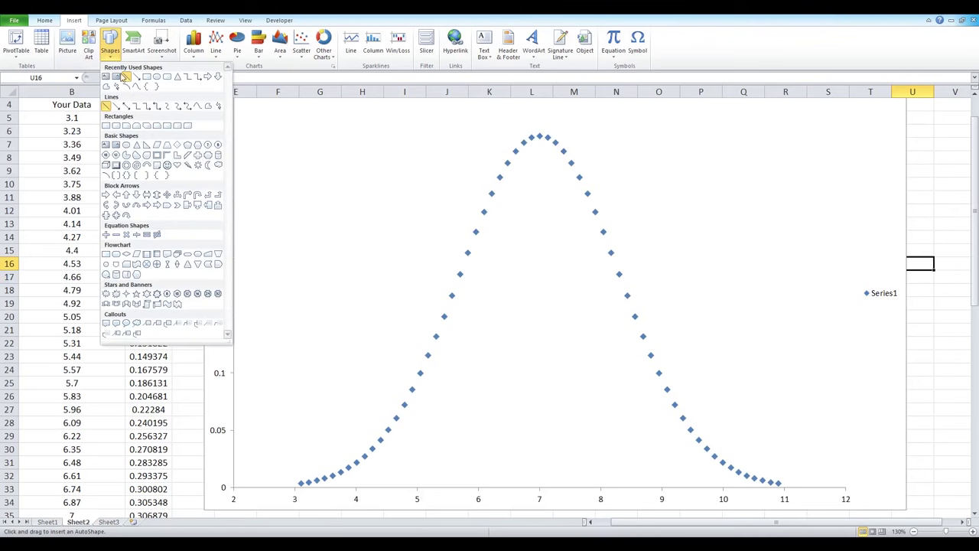
pyautogui.click(107, 109)
pyautogui.moveTo(540, 136); pyautogui.dragTo(540, 451)
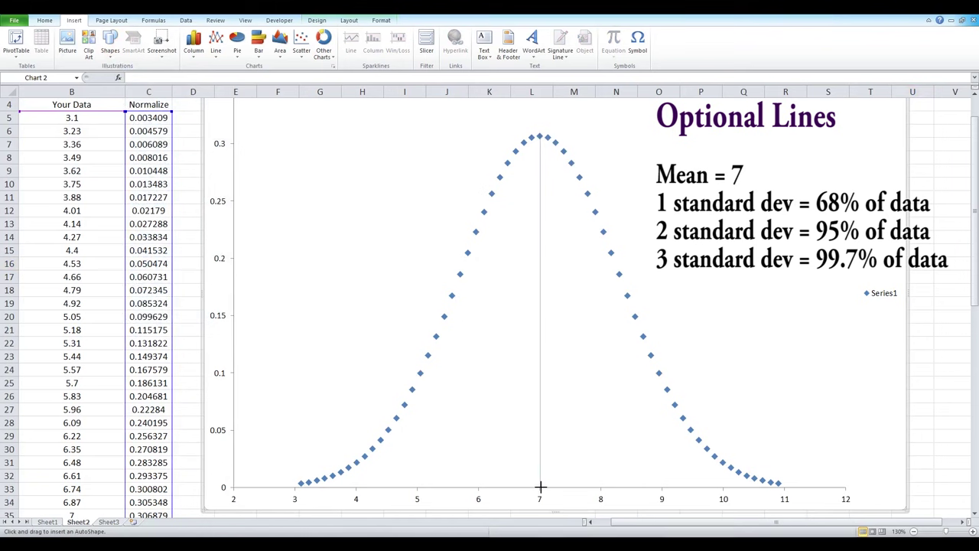
pyautogui.moveTo(540, 486); pyautogui.dragTo(540, 486)
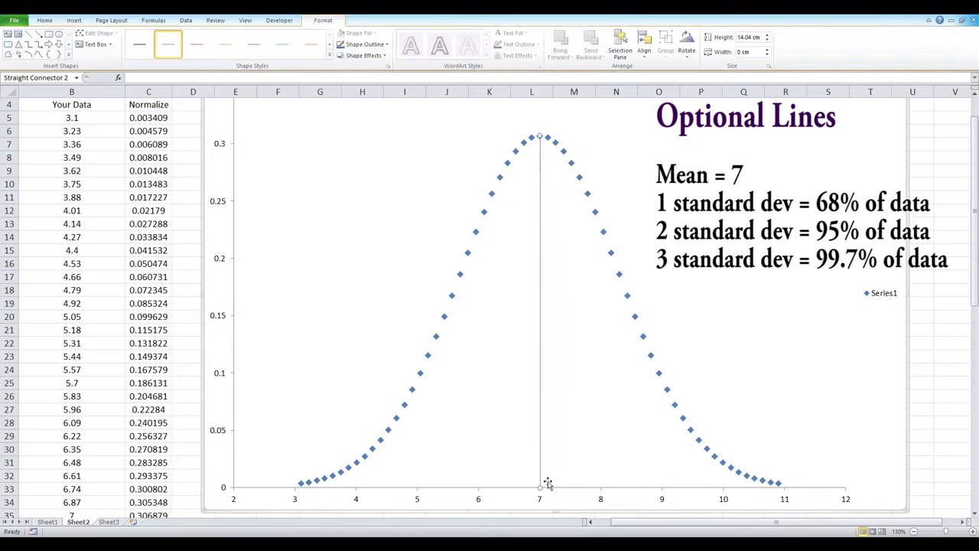
pyautogui.click(329, 56)
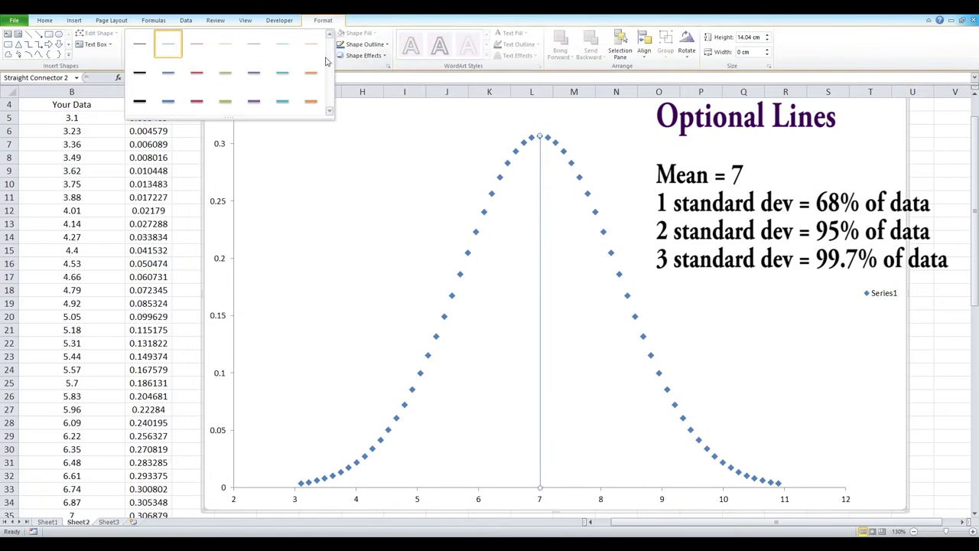
pyautogui.click(171, 83)
# Delete the Series1 legend from the chart
pyautogui.click(754, 216)
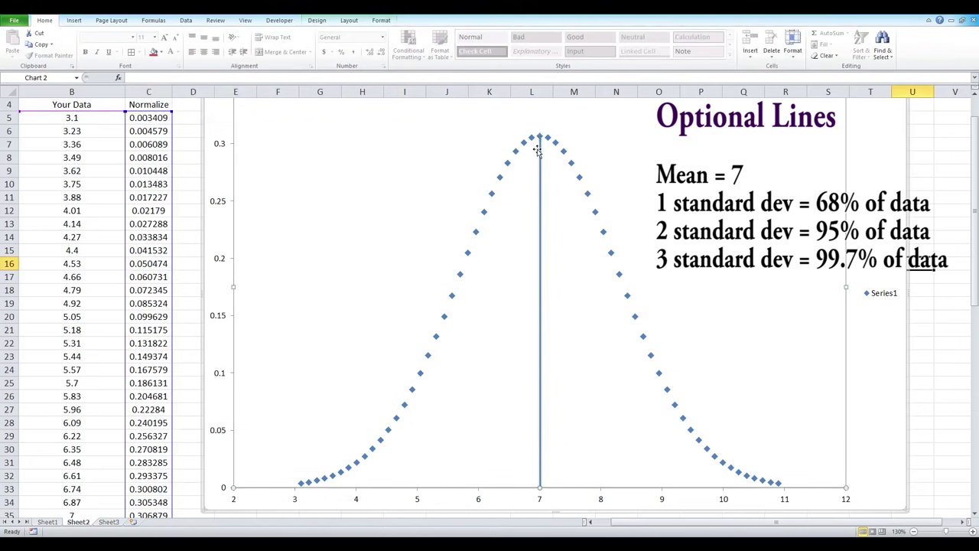
pyautogui.click(933, 226)
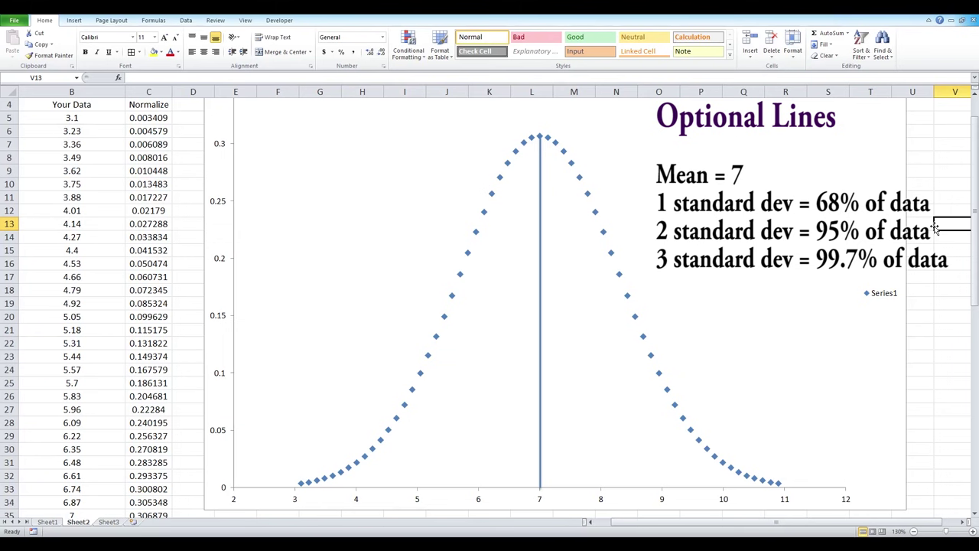
pyautogui.click(891, 297)
pyautogui.press('Delete')
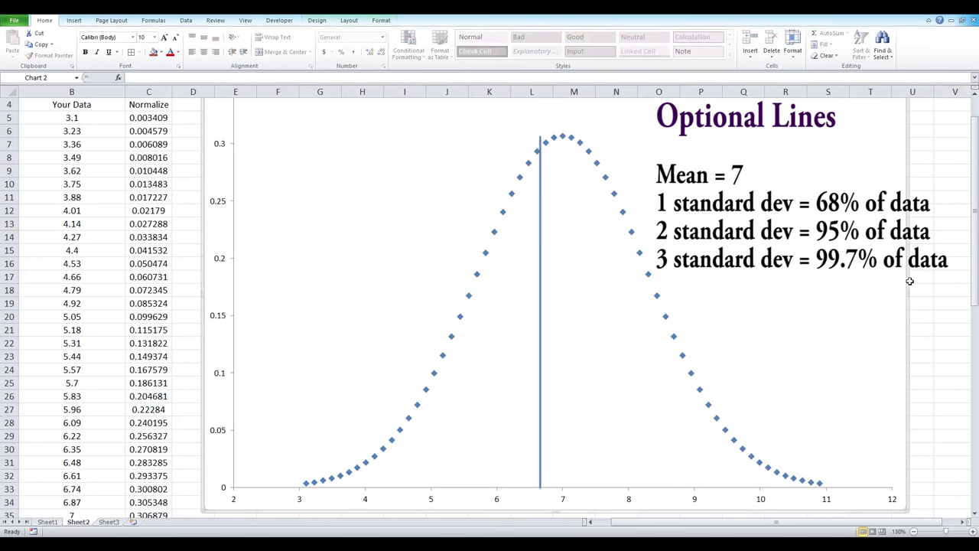
# Nudge the vertical line so it sits exactly on 7
pyautogui.click(541, 241)
pyautogui.doubleClick(541, 241)
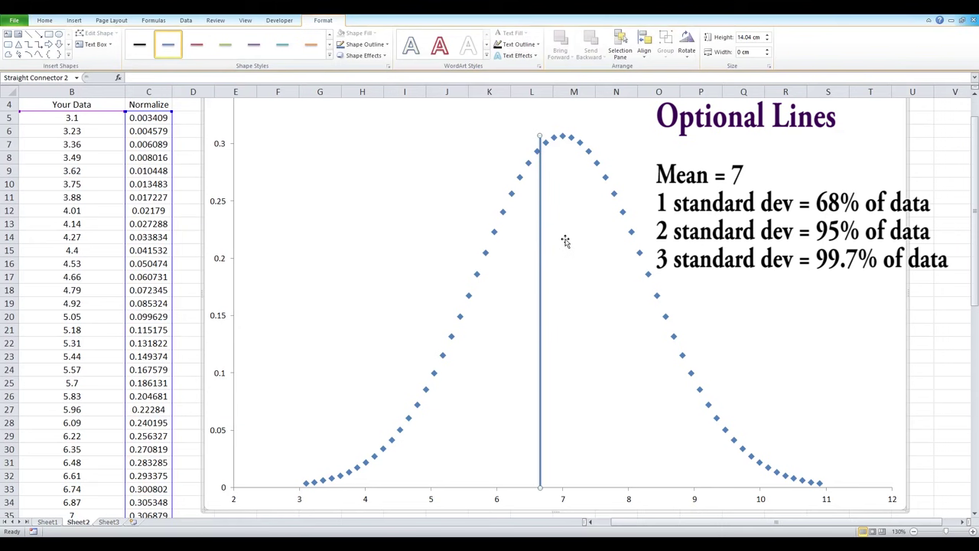
pyautogui.moveTo(540, 230); pyautogui.dragTo(562, 230)
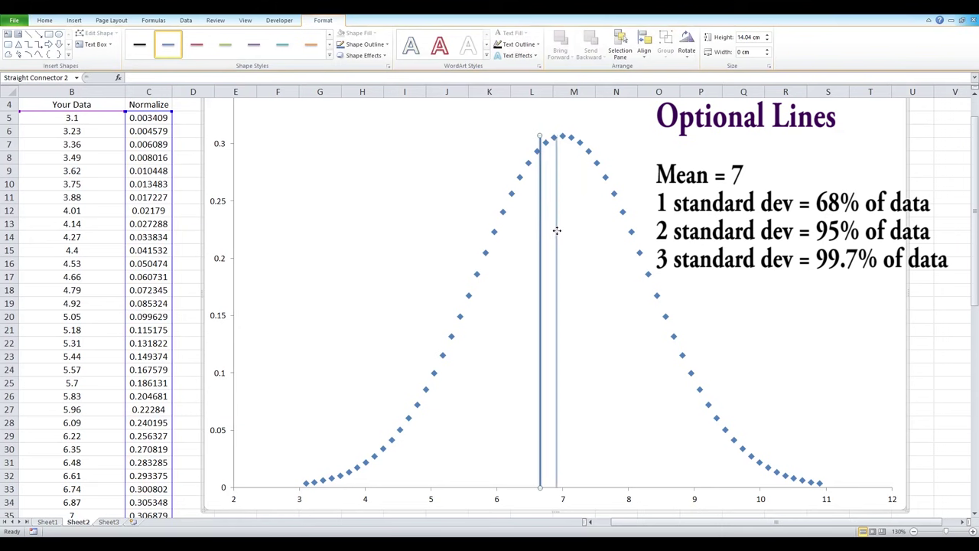
pyautogui.click(934, 209)
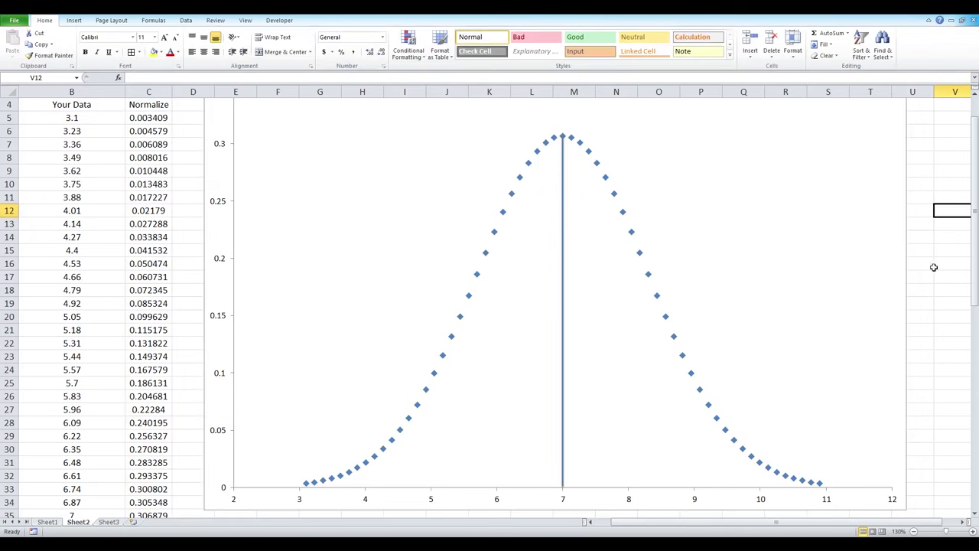
# Delete a line accidentally drawn on the worksheet
pyautogui.click(73, 20)
pyautogui.click(110, 44)
pyautogui.click(138, 82)
pyautogui.scroll(1, 92, 263)
pyautogui.scroll(-1, 63, 384)
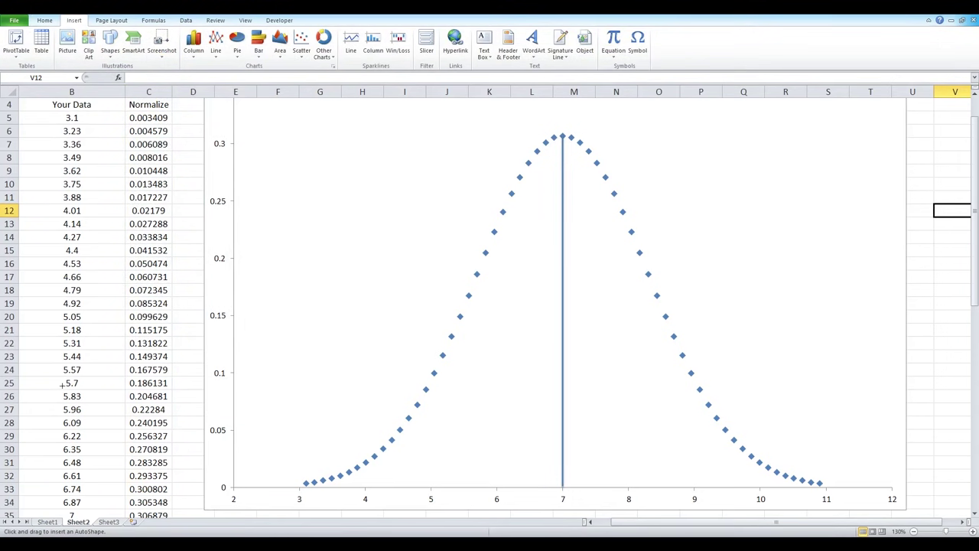
pyautogui.moveTo(673, 522); pyautogui.dragTo(658, 521)
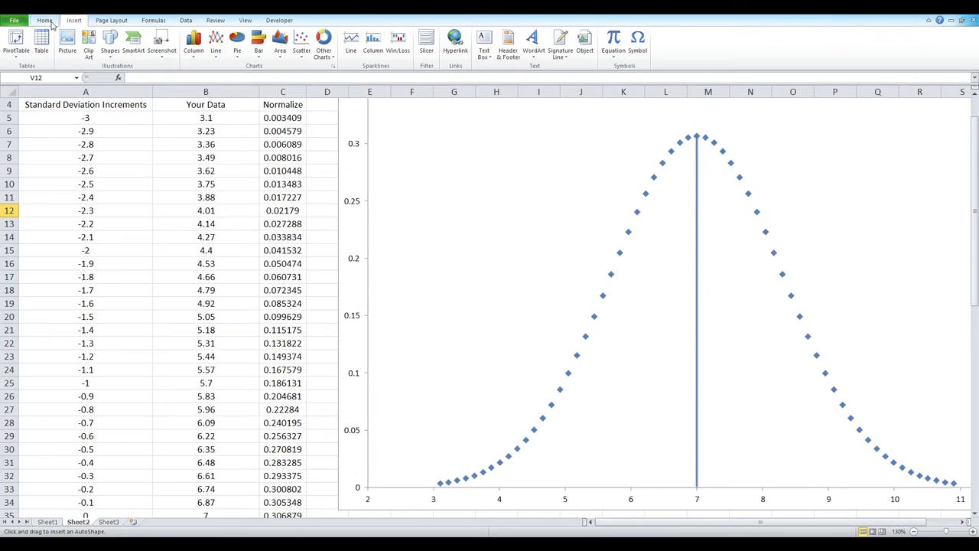
pyautogui.moveTo(93, 253); pyautogui.dragTo(157, 317)
pyautogui.press('Delete')
# Fill rows A15:C15, A25:C25, A35:C35 and A5:C5 blue, repeating with F4
pyautogui.moveTo(77, 250); pyautogui.dragTo(283, 250)
pyautogui.click(160, 51)
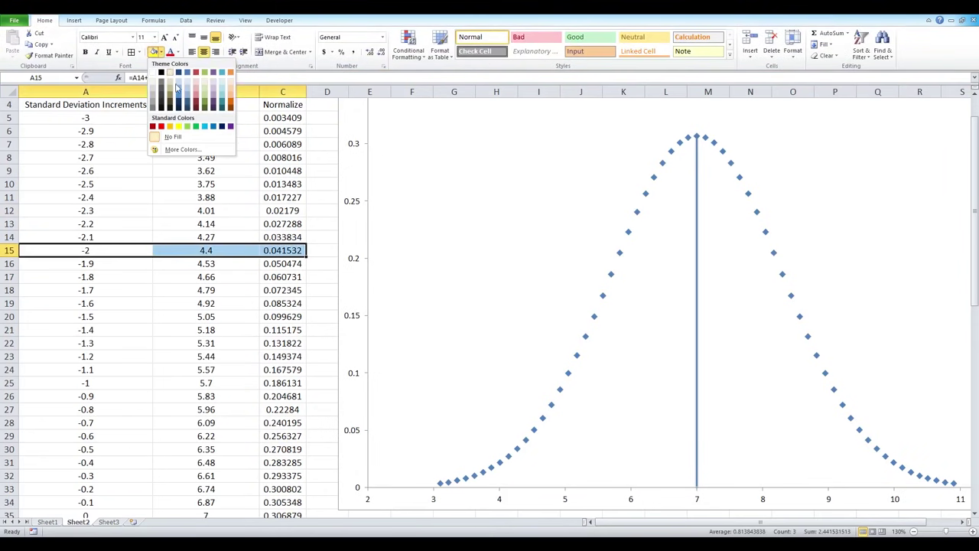
pyautogui.click(182, 85)
pyautogui.moveTo(76, 382); pyautogui.dragTo(266, 382)
pyautogui.press('F4')
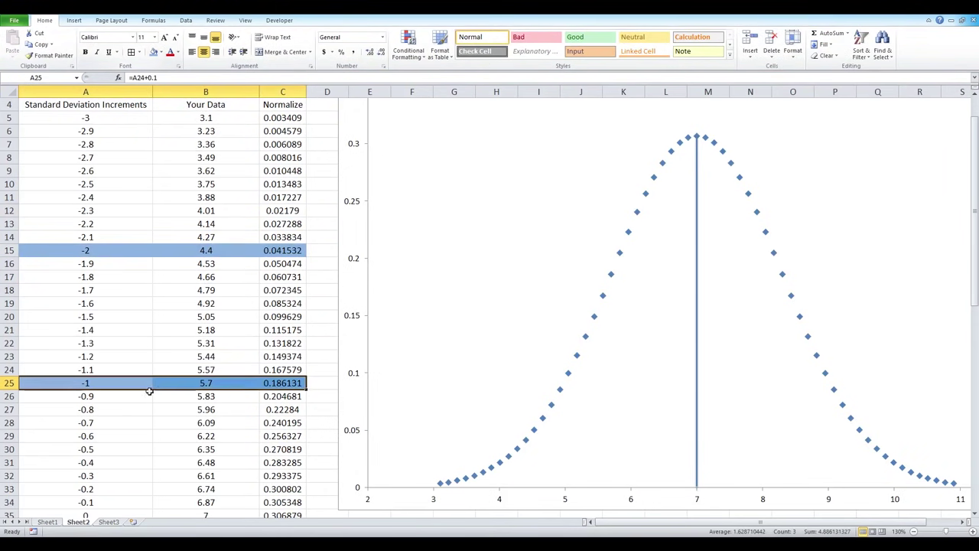
pyautogui.scroll(-1, 149, 389)
pyautogui.moveTo(76, 489); pyautogui.dragTo(260, 491)
pyautogui.press('F4')
pyautogui.scroll(2, 143, 192)
pyautogui.moveTo(77, 157); pyautogui.dragTo(266, 157)
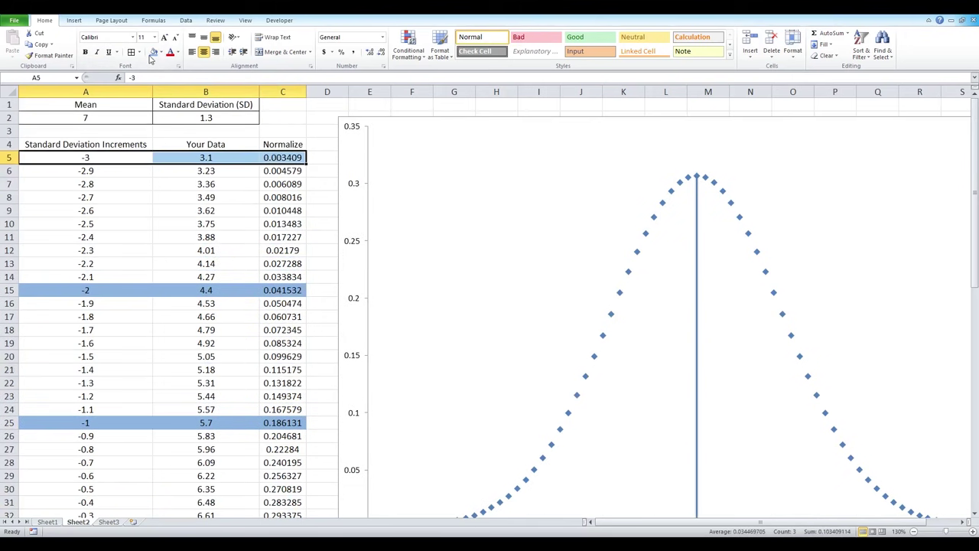
pyautogui.press('F4')
pyautogui.click(287, 250)
# Pick the straight Line shape from Insert > Shapes
pyautogui.scroll(-1, 297, 224)
pyautogui.click(74, 20)
pyautogui.click(110, 50)
pyautogui.click(109, 81)
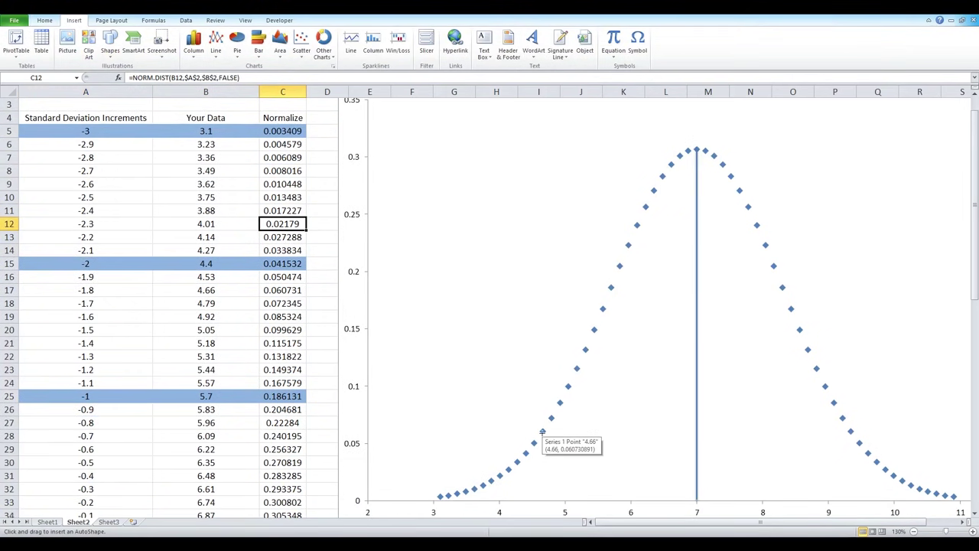
# Draw a blue vertical line at 4.4 down to the axis
pyautogui.moveTo(526, 454); pyautogui.dragTo(526, 501)
pyautogui.click(329, 57)
pyautogui.click(253, 102)
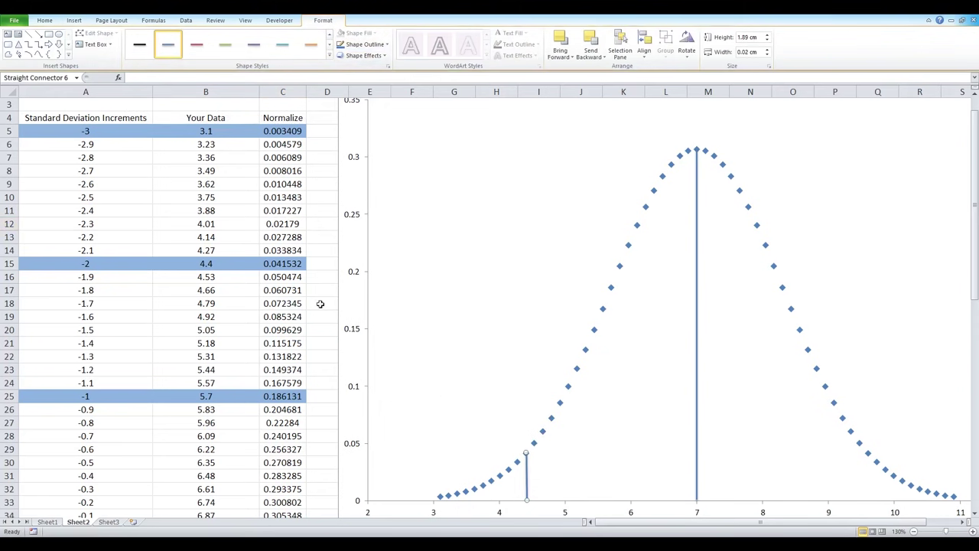
pyautogui.click(319, 303)
# Draw a thicker blue vertical line at 5.7 down to the axis
pyautogui.click(74, 20)
pyautogui.click(110, 51)
pyautogui.click(107, 111)
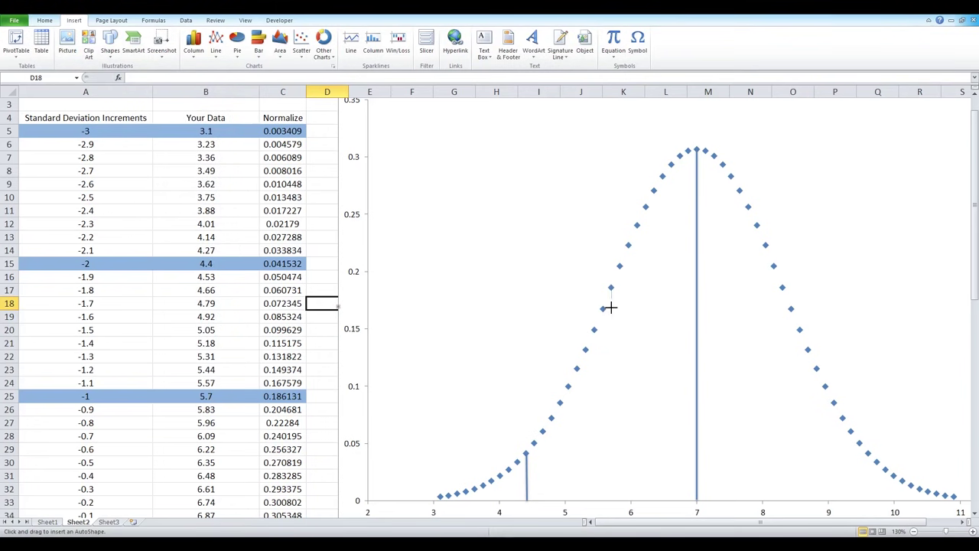
pyautogui.moveTo(611, 287); pyautogui.dragTo(611, 500)
pyautogui.click(329, 55)
pyautogui.click(168, 76)
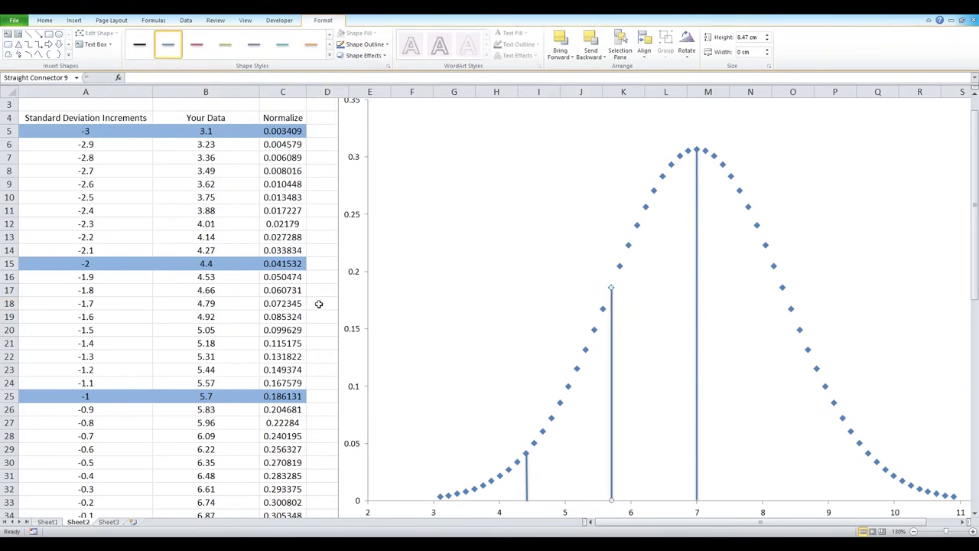
pyautogui.click(313, 306)
pyautogui.scroll(-1, 726, 406)
pyautogui.click(955, 305)
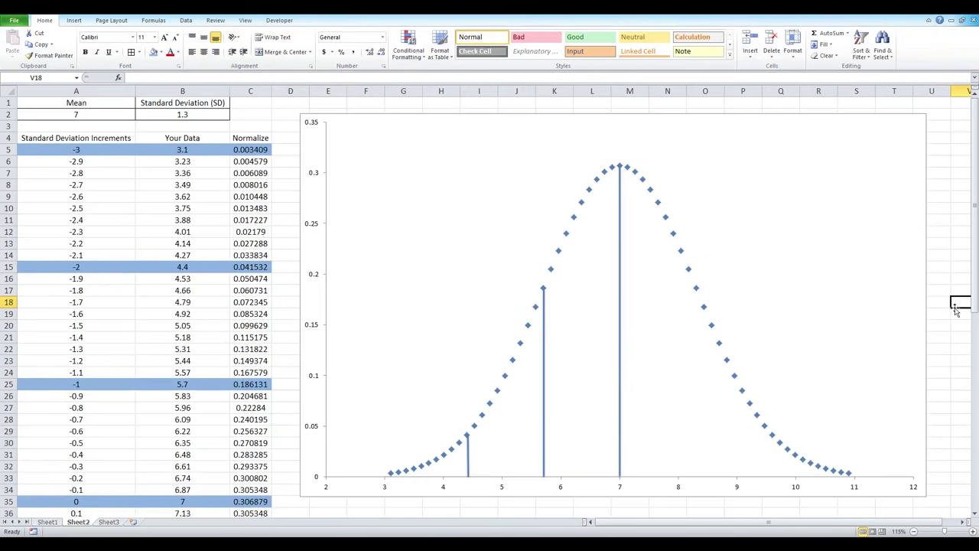